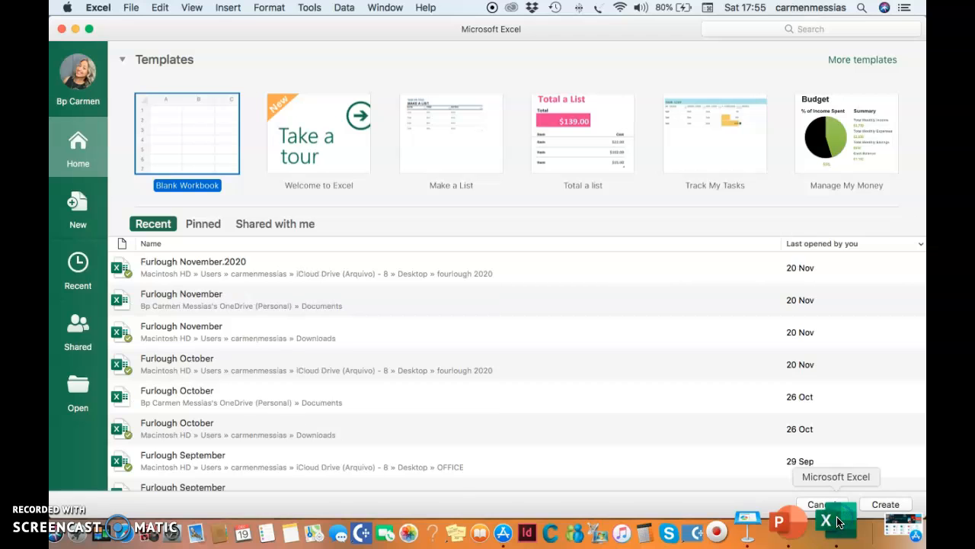
Step: Create a new blank workbook and set the sheet zoom to 226%
double_click(192, 137)
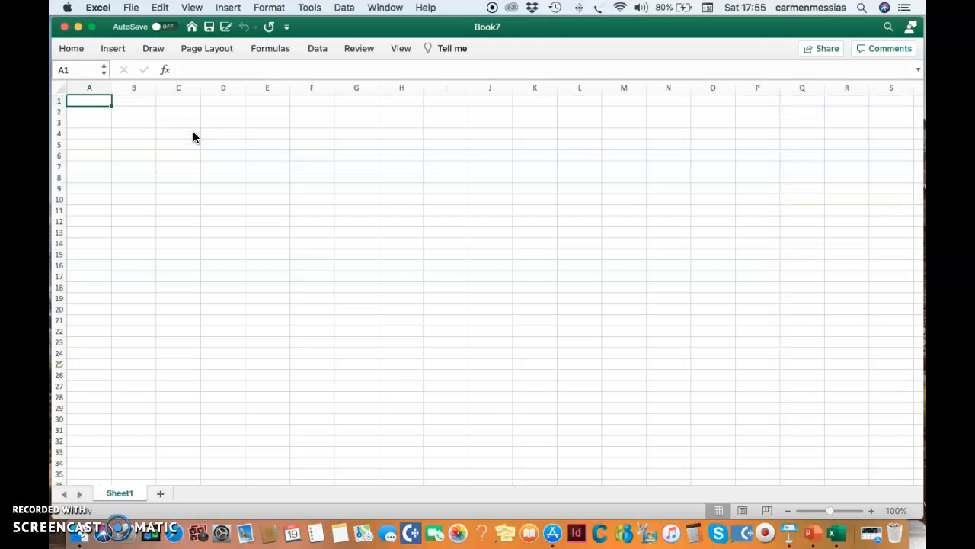
click(871, 515)
click(871, 516)
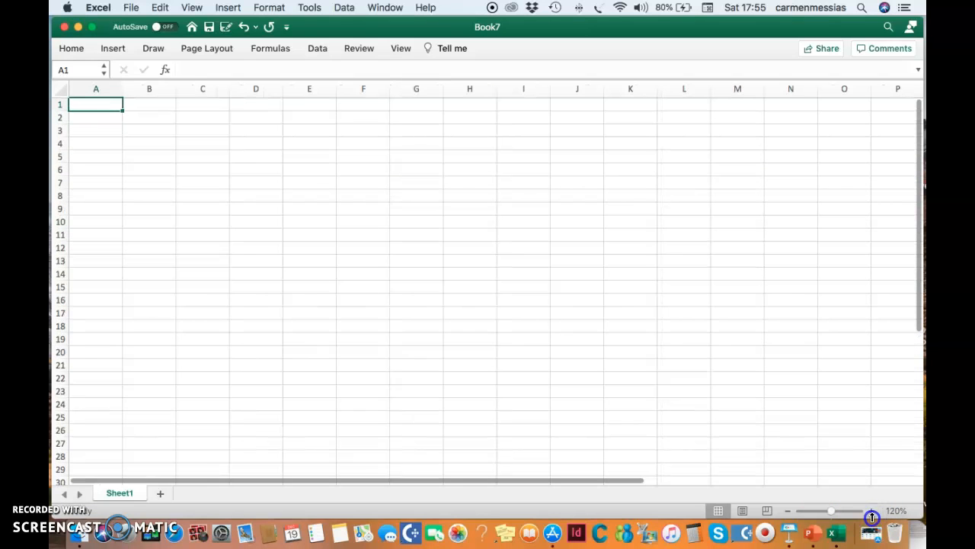
click(839, 519)
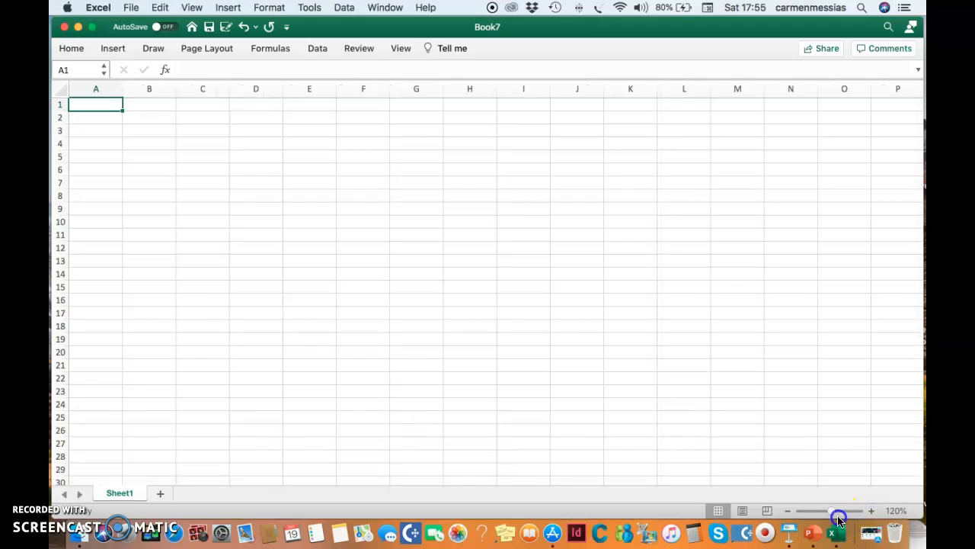
drag(843, 518, 841, 519)
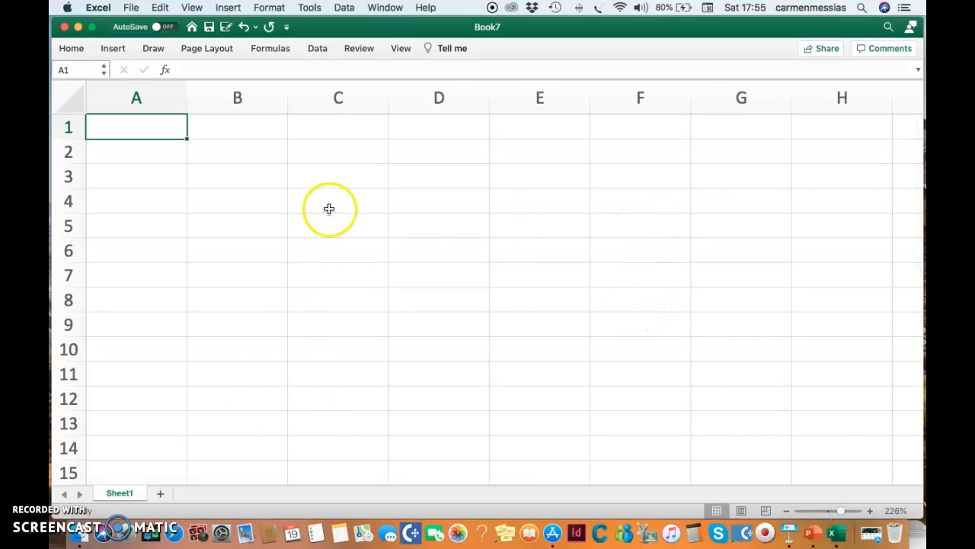
Step: Enter five sample first names down column C, in cells C3 to C7
click(350, 178)
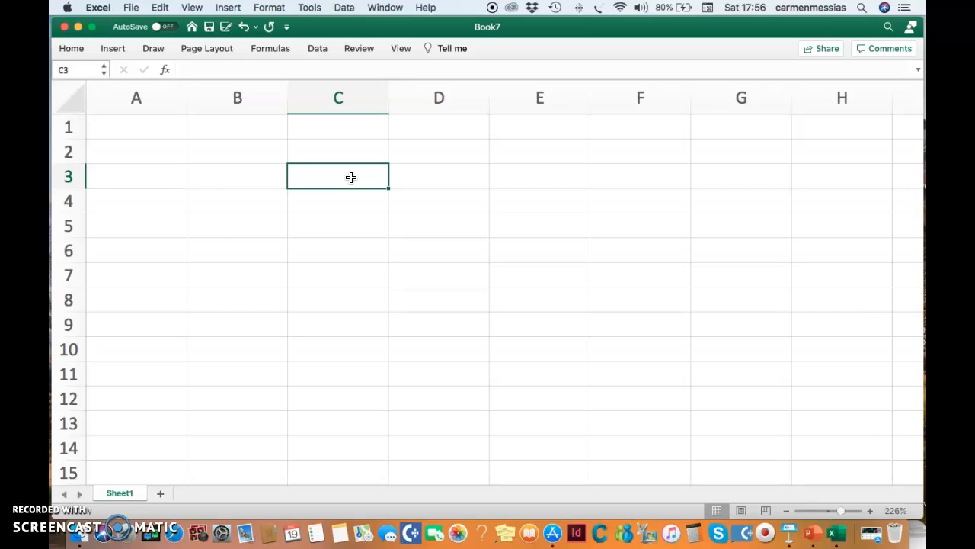
text(maria)
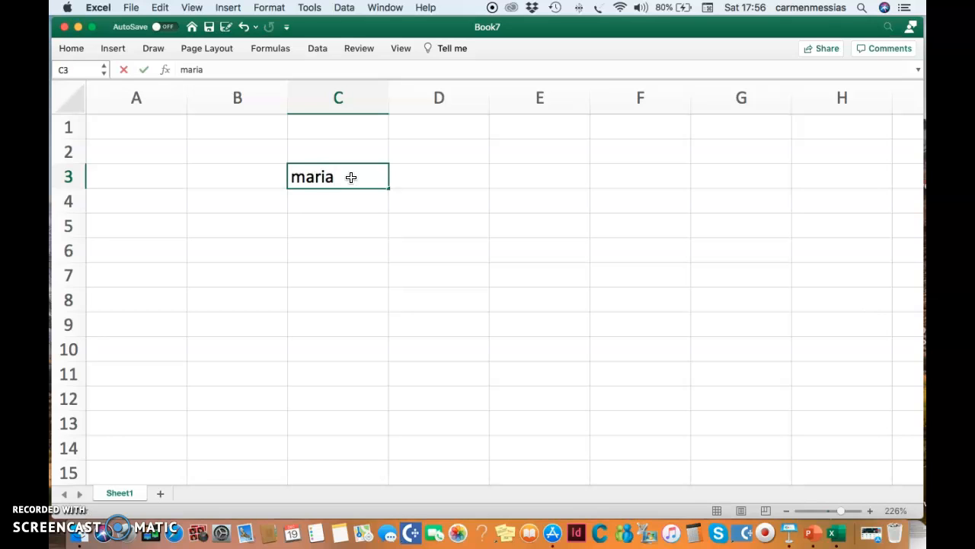
key(Return)
text(jonh)
key(Return)
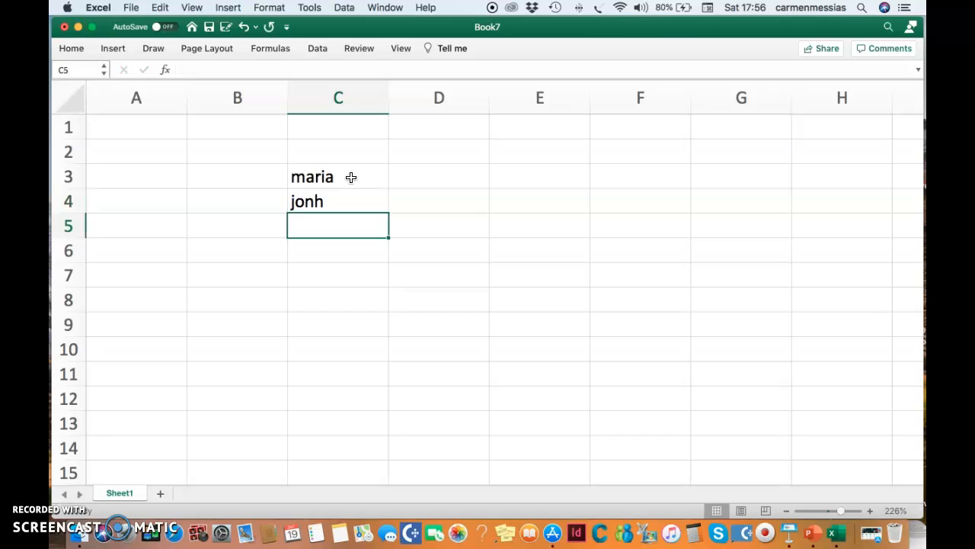
text(sarah)
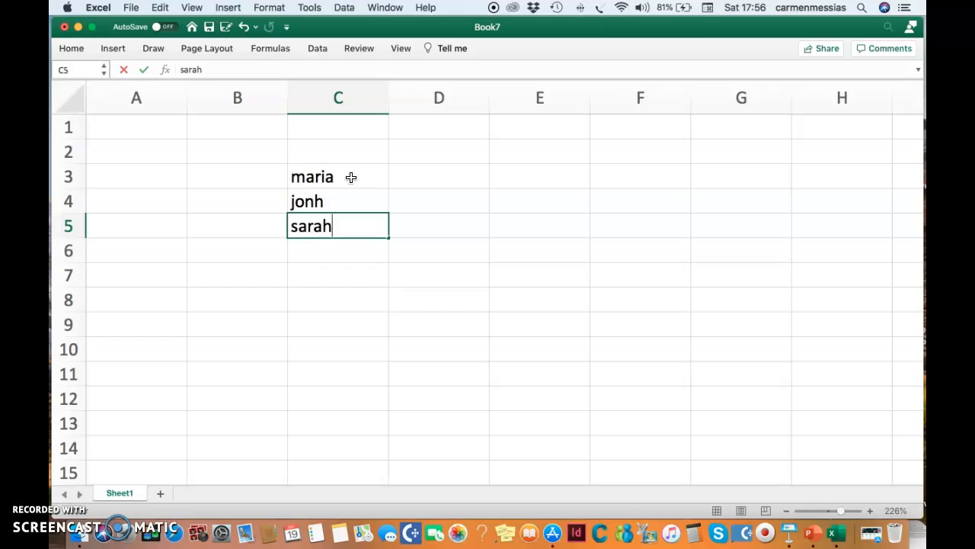
key(Return)
text(l)
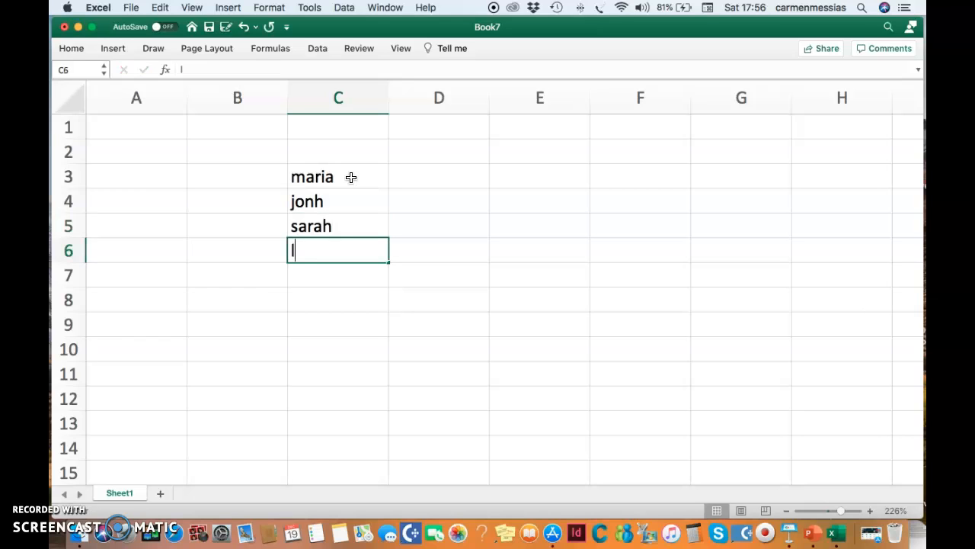
text(ucas)
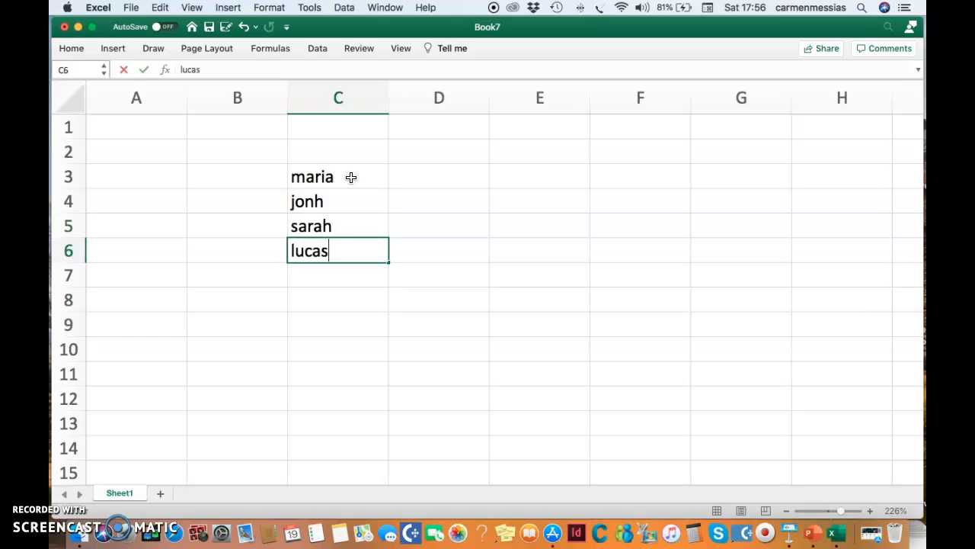
key(Return)
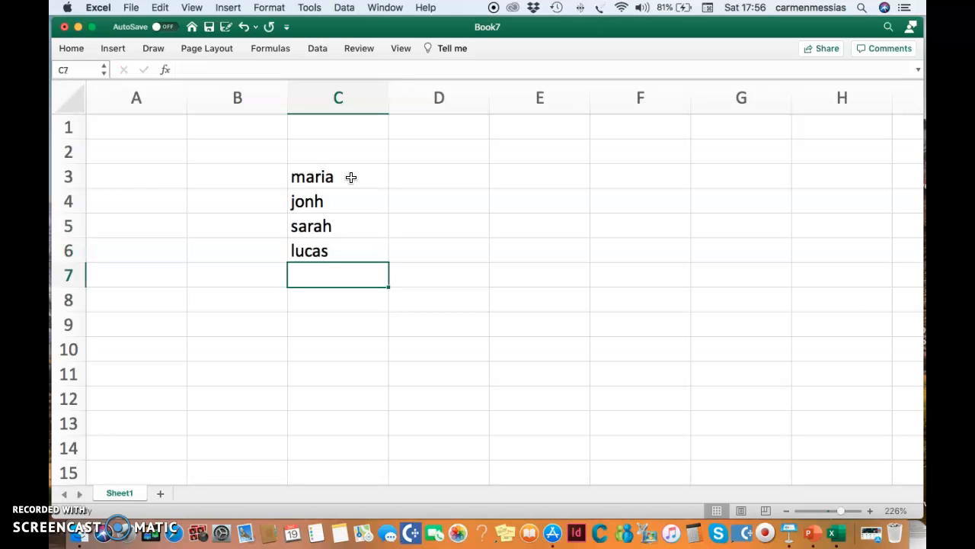
text(peter)
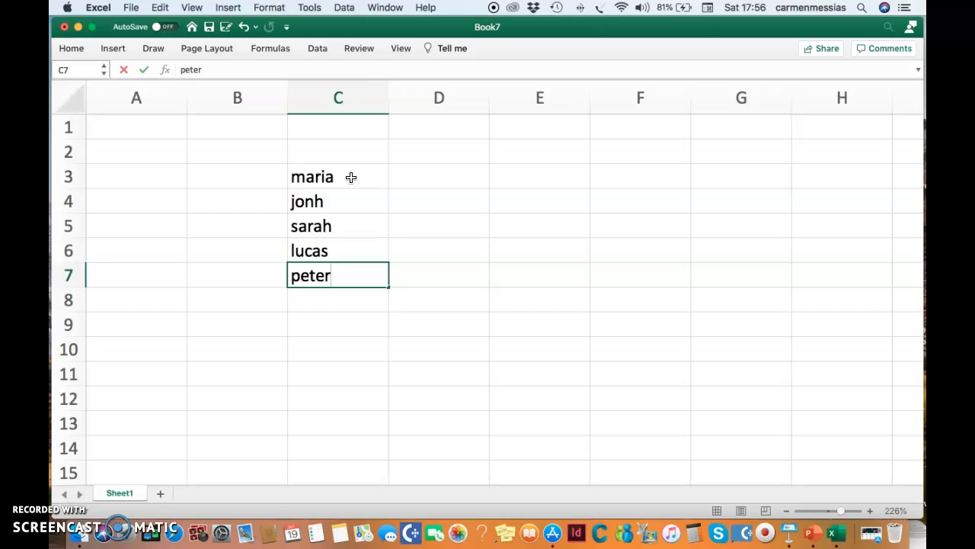
key(Return)
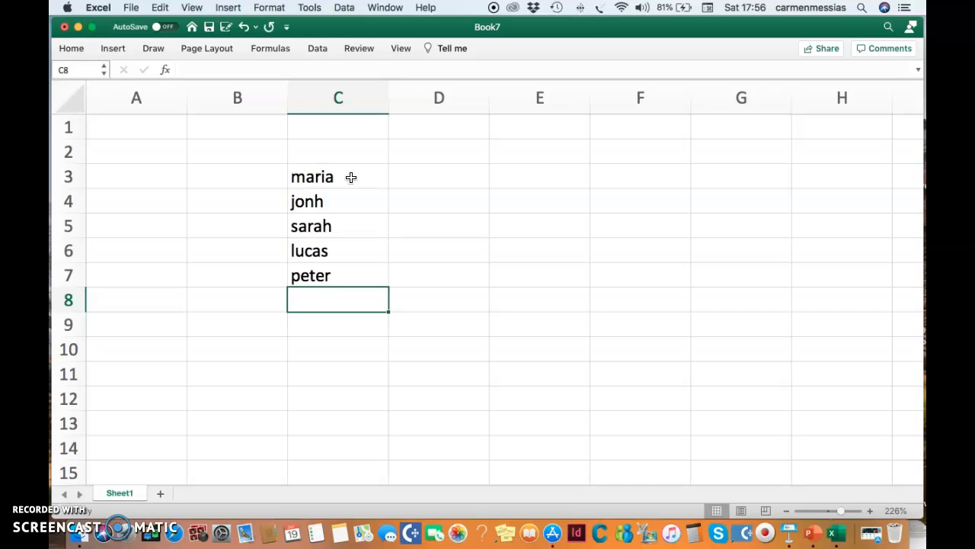
Step: Enter the values 98, 38, 64, 39 and 50 in cells D3 to D7 beside the names
drag(449, 176, 435, 232)
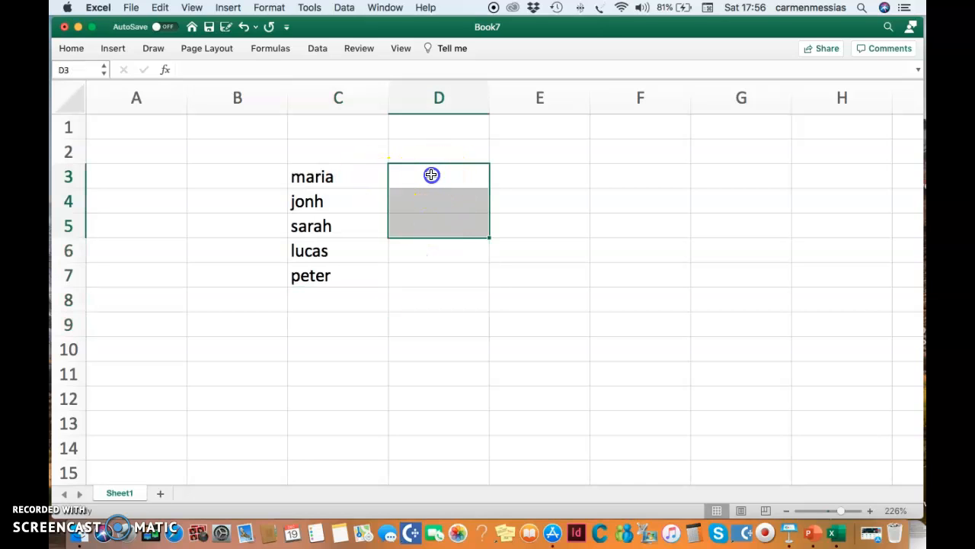
click(431, 175)
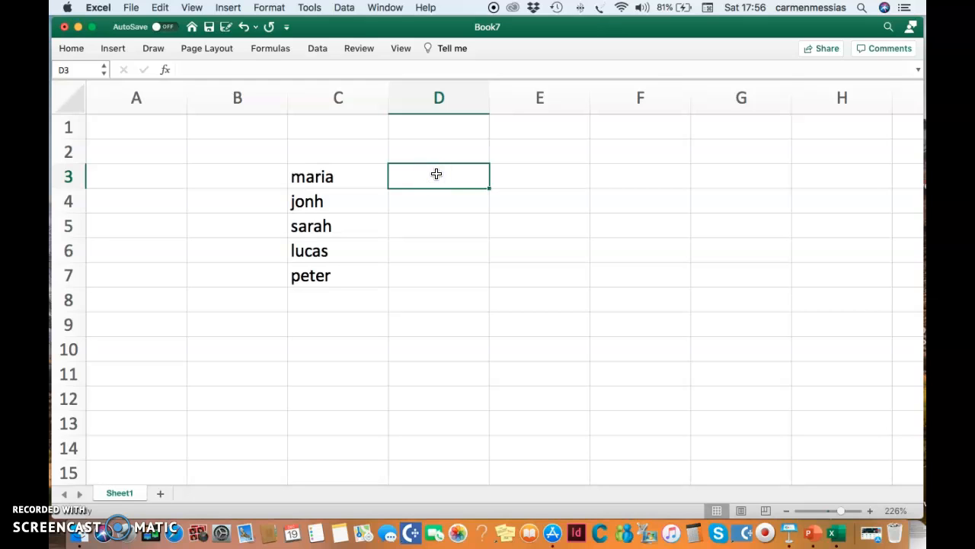
text(98)
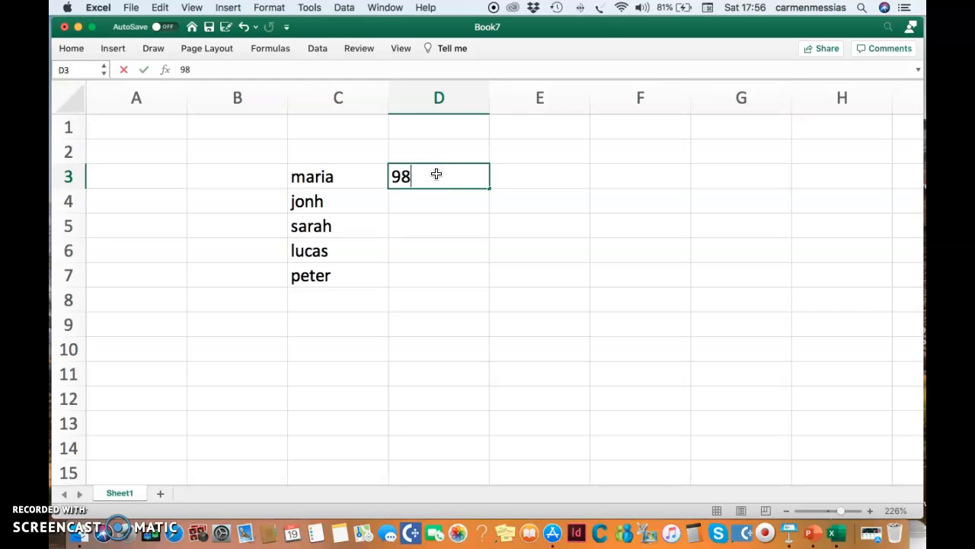
key(Return)
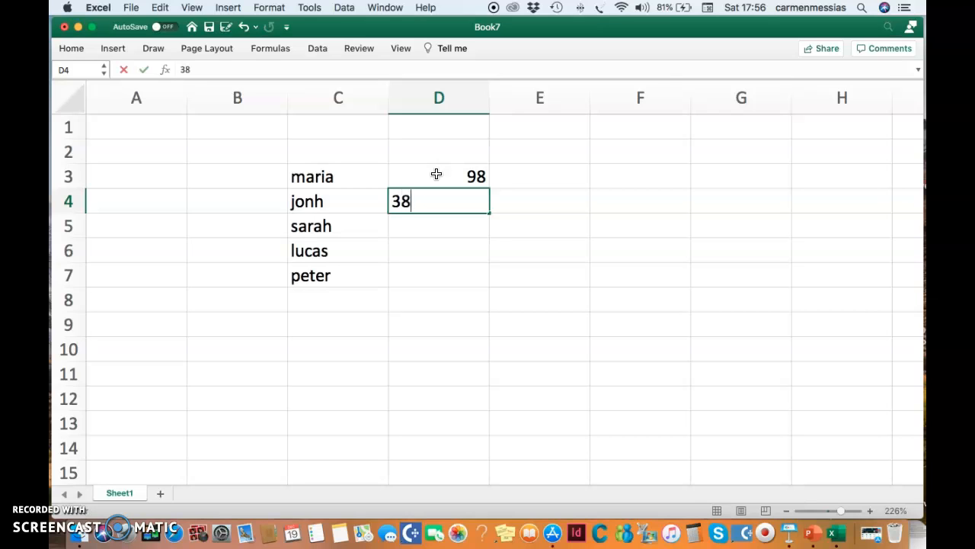
text(38)
key(Return)
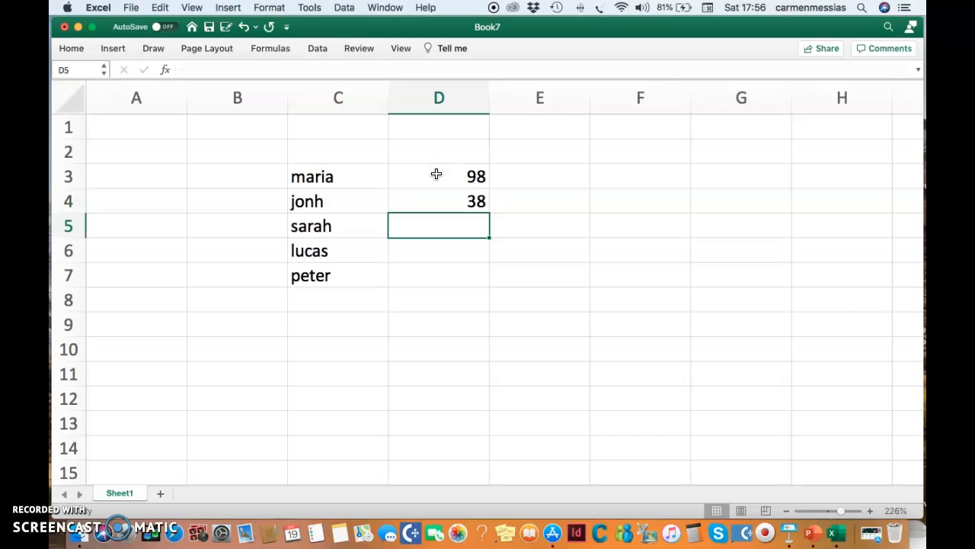
text(64)
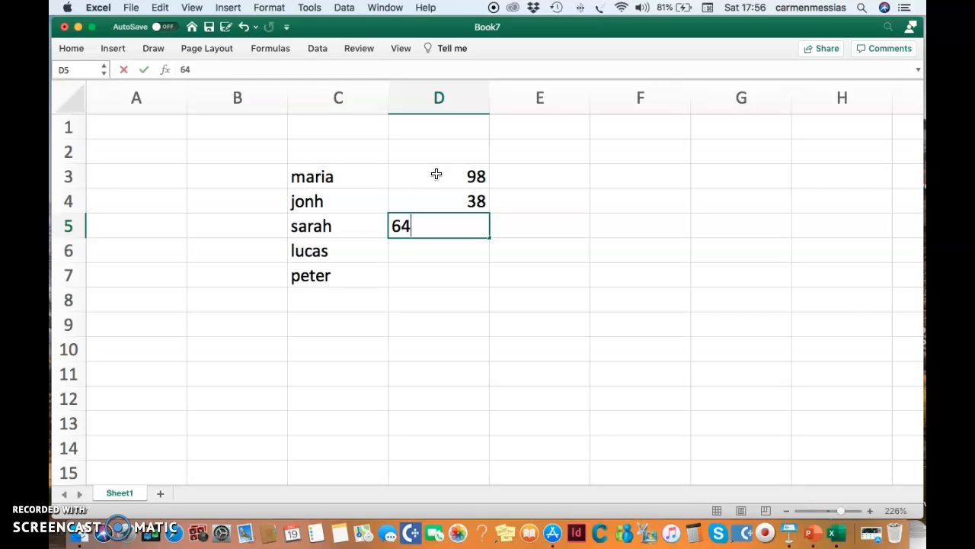
key(Return)
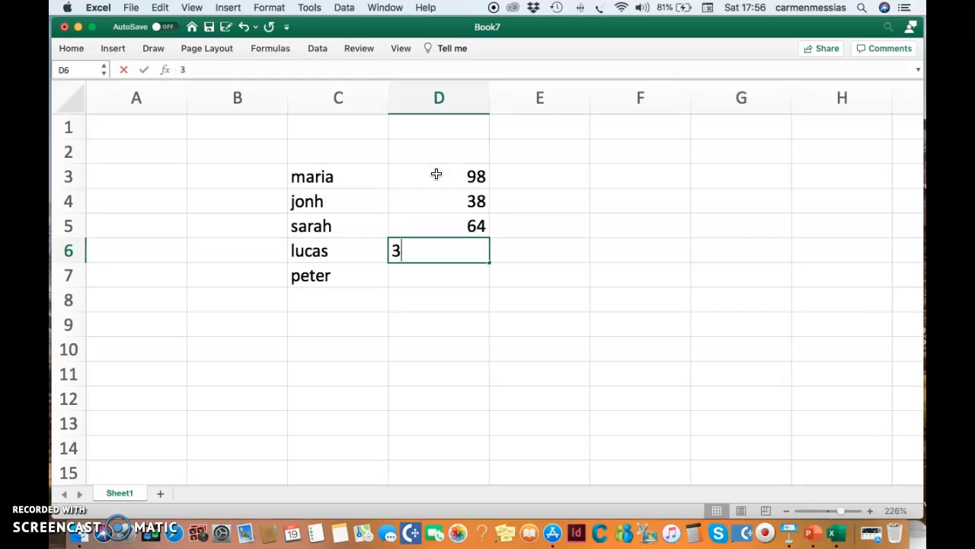
key(Return)
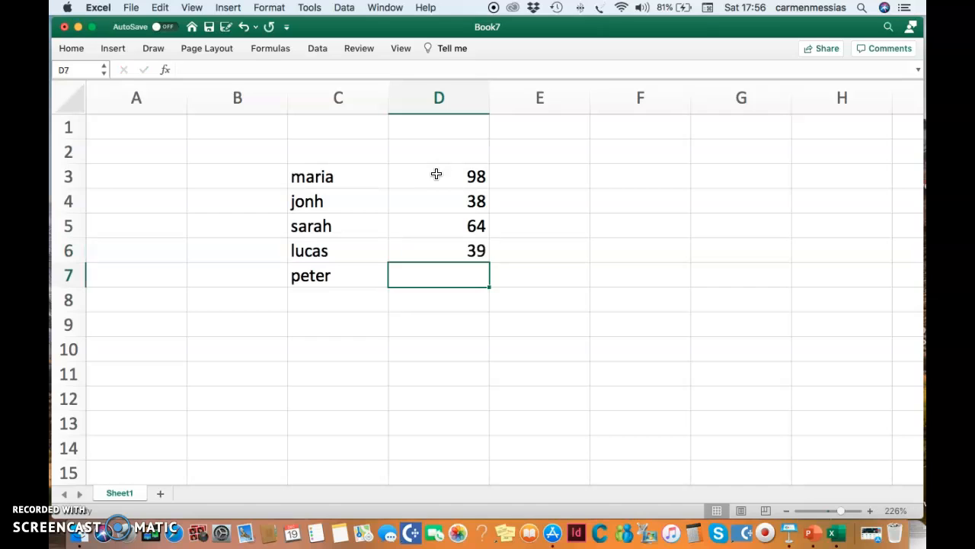
text(50)
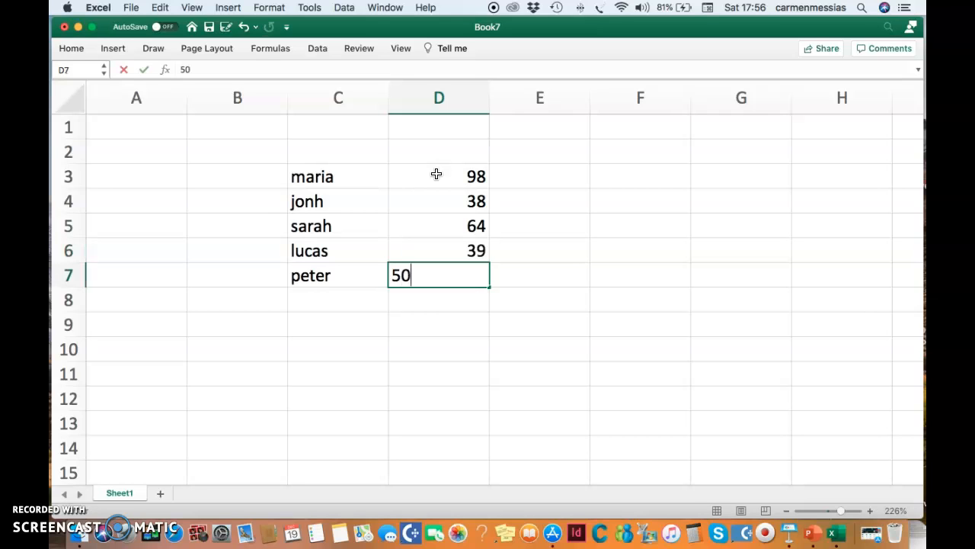
key(Return)
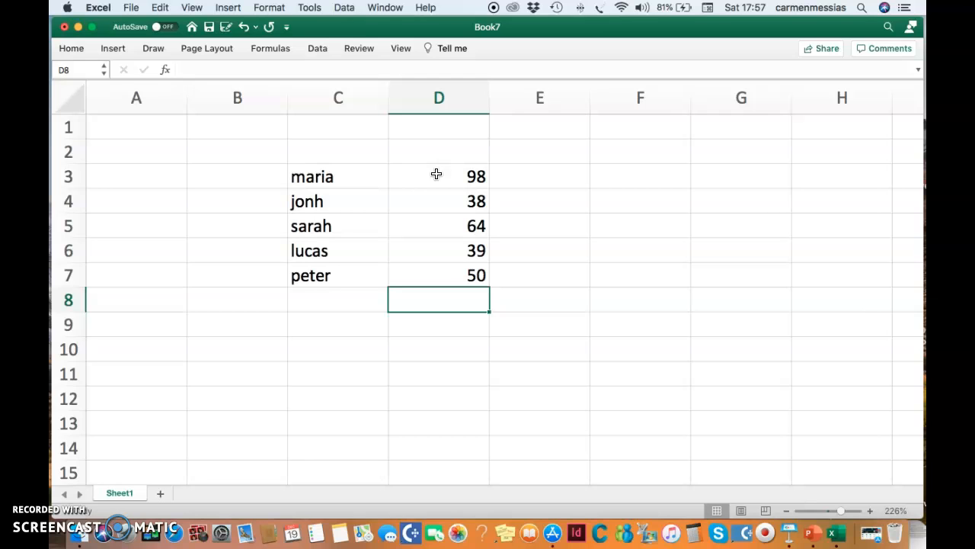
Step: Change the font colour of the name in C3 to green
drag(326, 168, 321, 295)
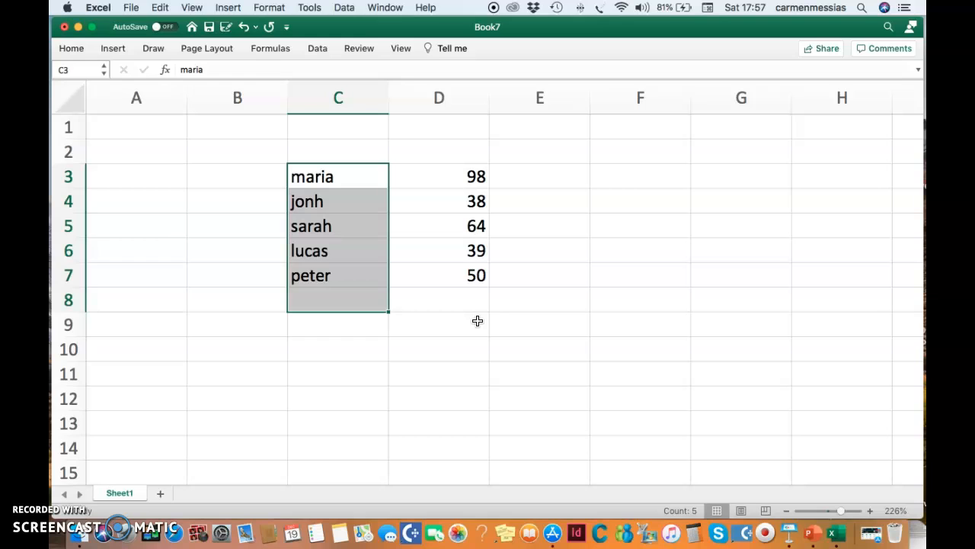
click(336, 176)
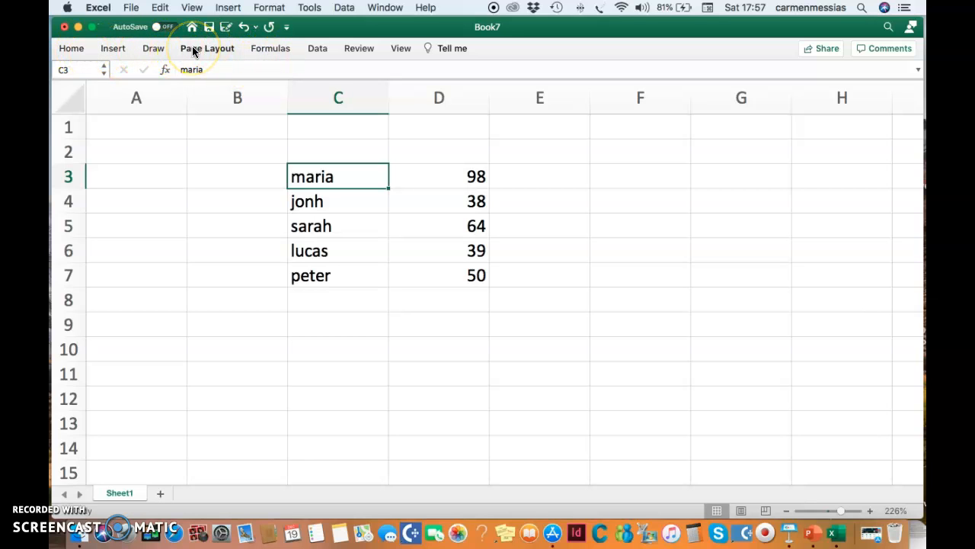
click(77, 50)
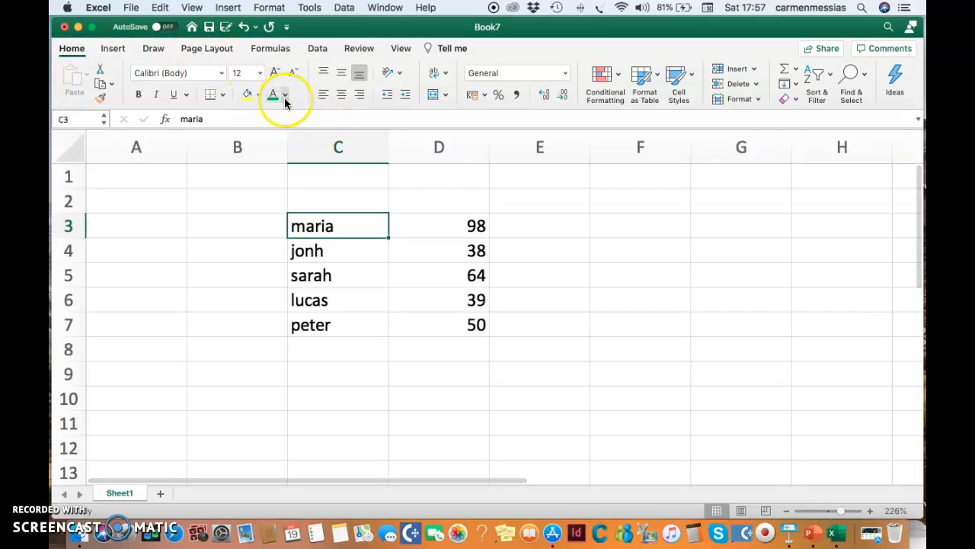
click(286, 97)
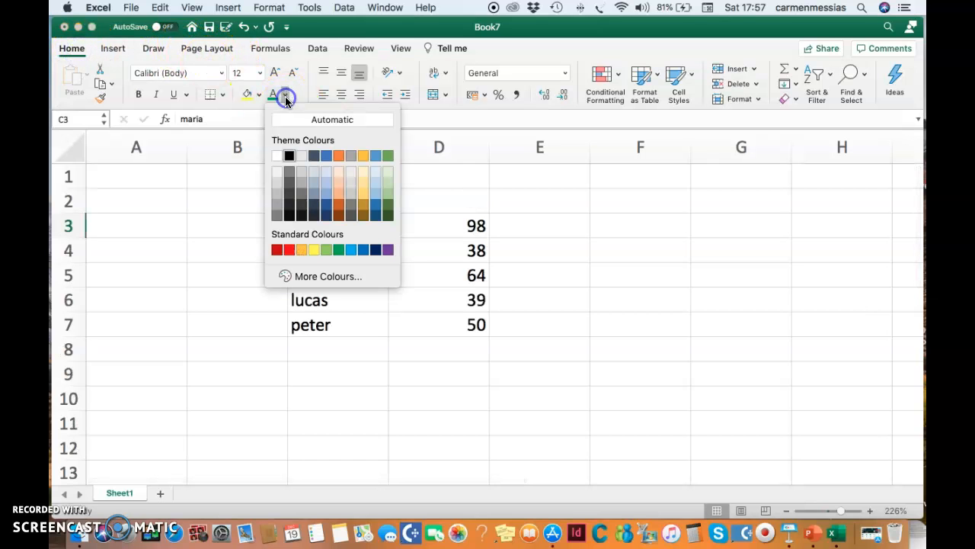
click(341, 253)
Step: Change the font colour of the name in C4 to purple
click(340, 251)
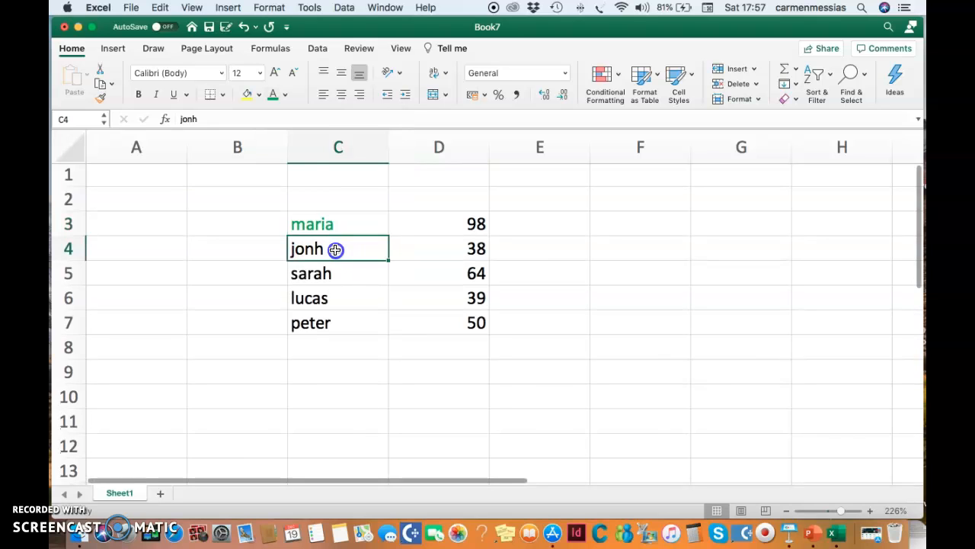
click(284, 96)
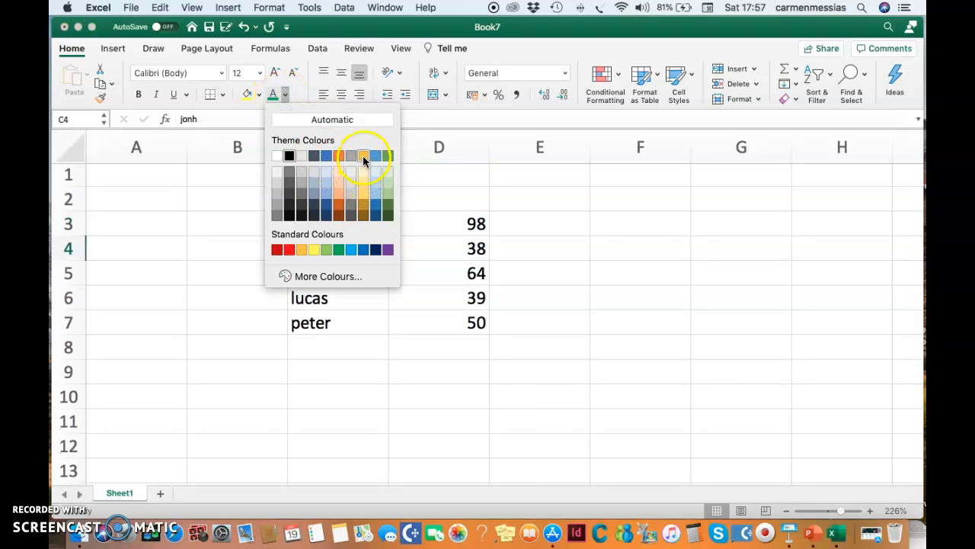
click(364, 157)
click(284, 95)
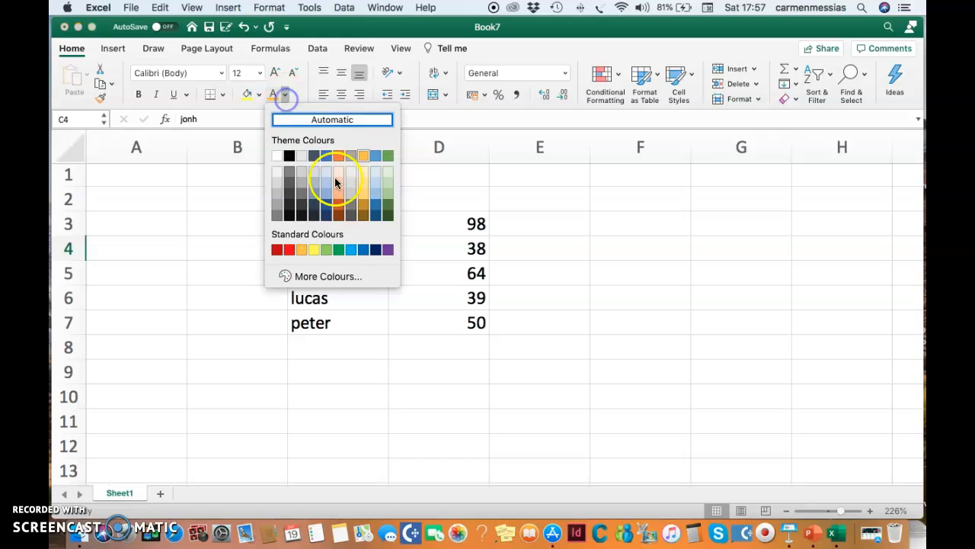
click(386, 251)
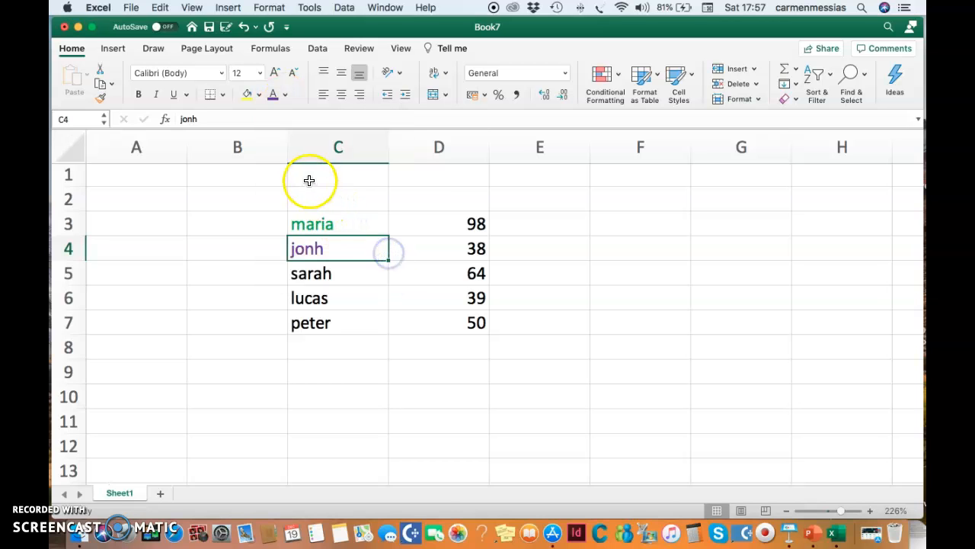
Step: Change the font colour of the name in C5 to red
click(326, 274)
click(284, 96)
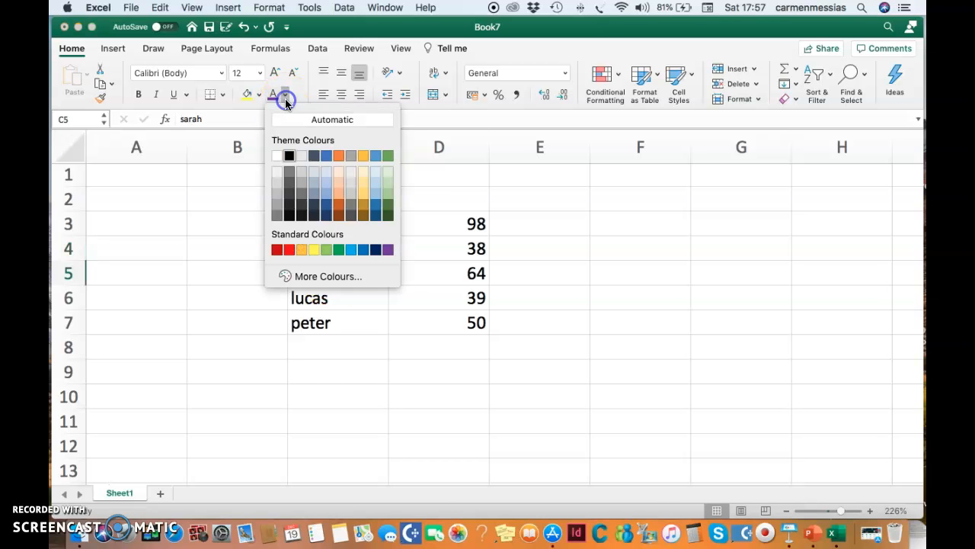
click(289, 252)
Step: Change the font colour of the name in C6 to yellow
click(326, 298)
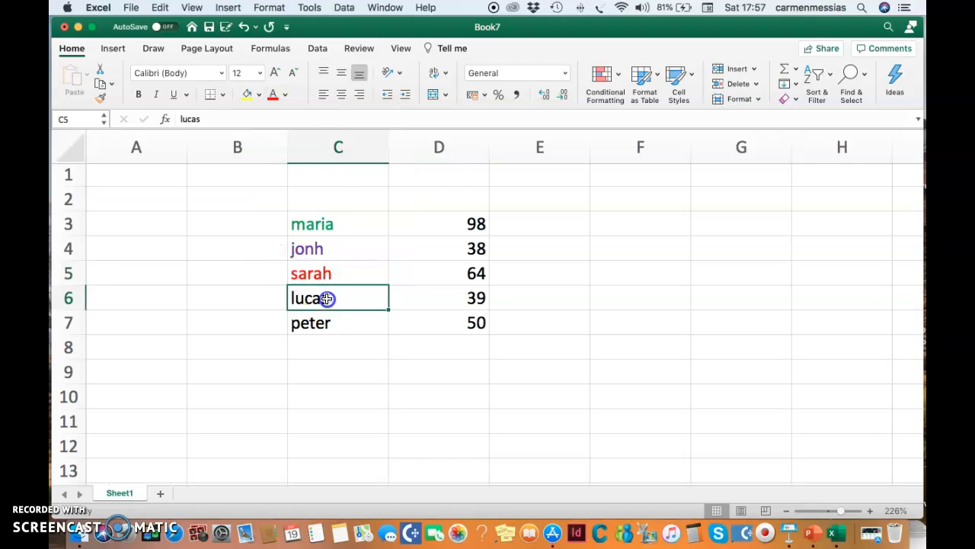
click(282, 98)
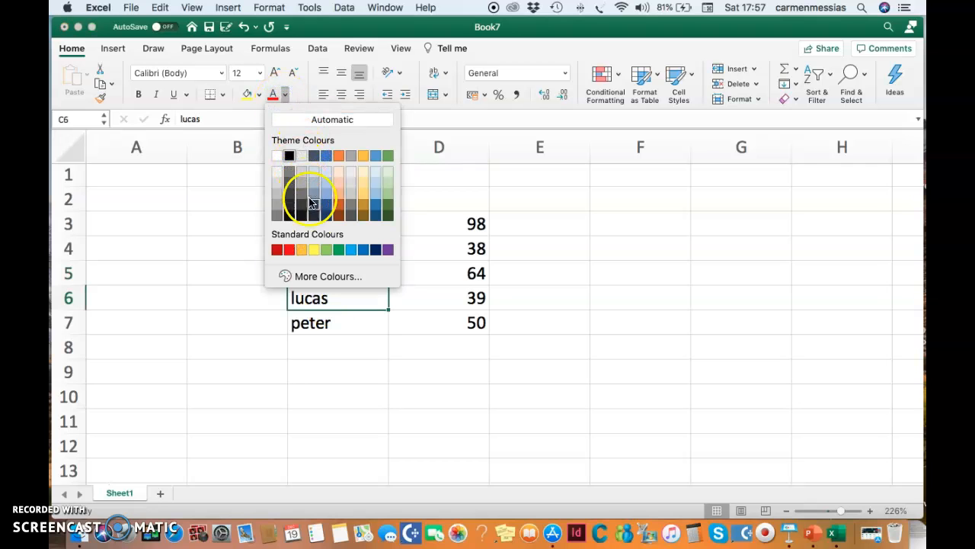
click(313, 249)
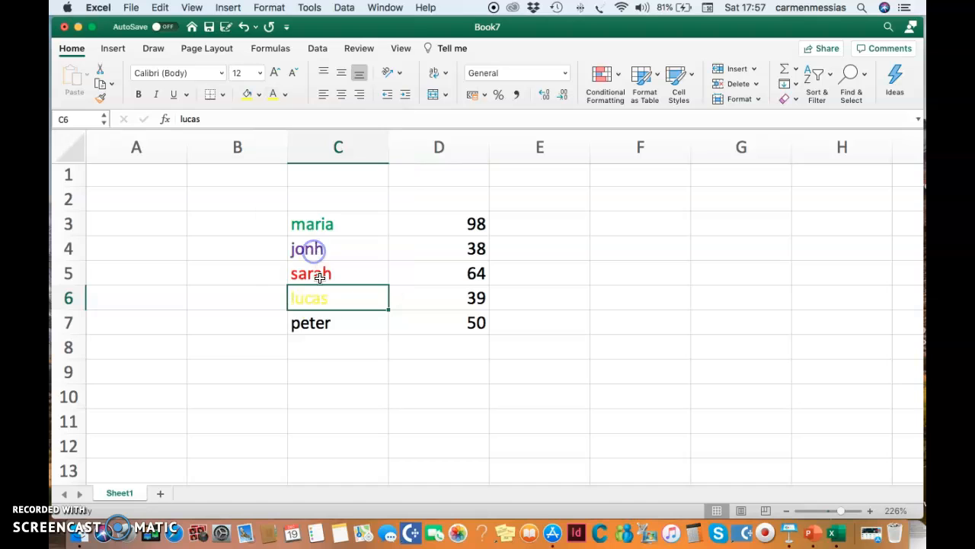
Step: Change the font colour of the name in C7 to blue
click(312, 327)
click(284, 95)
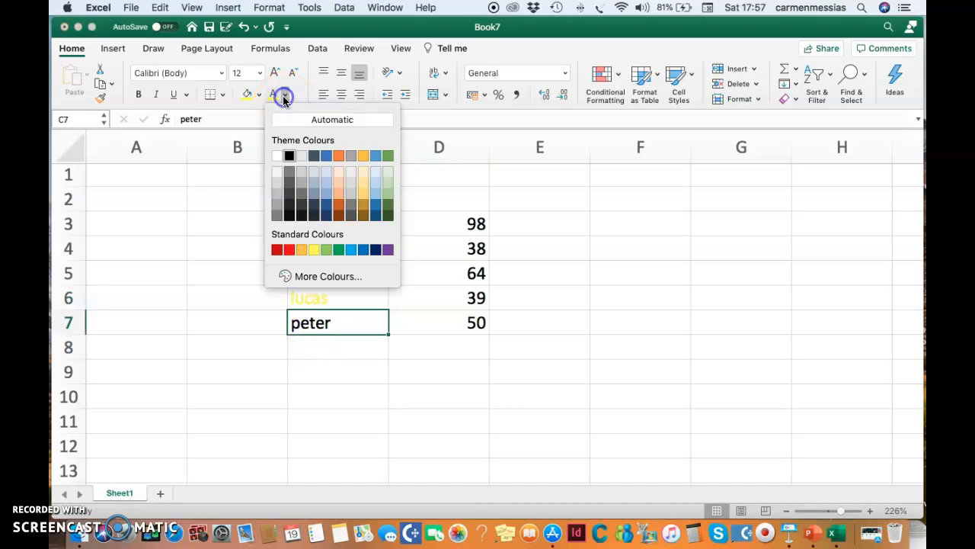
click(289, 250)
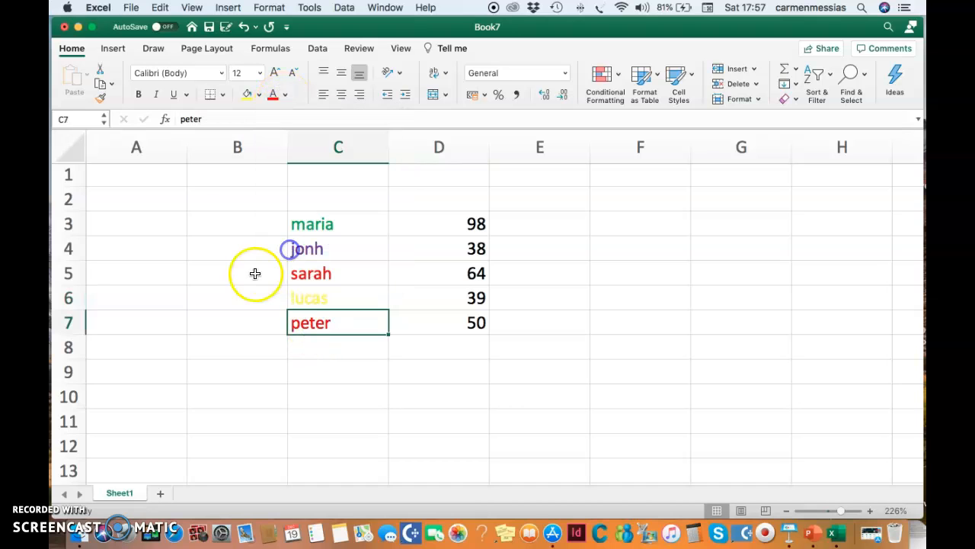
click(284, 95)
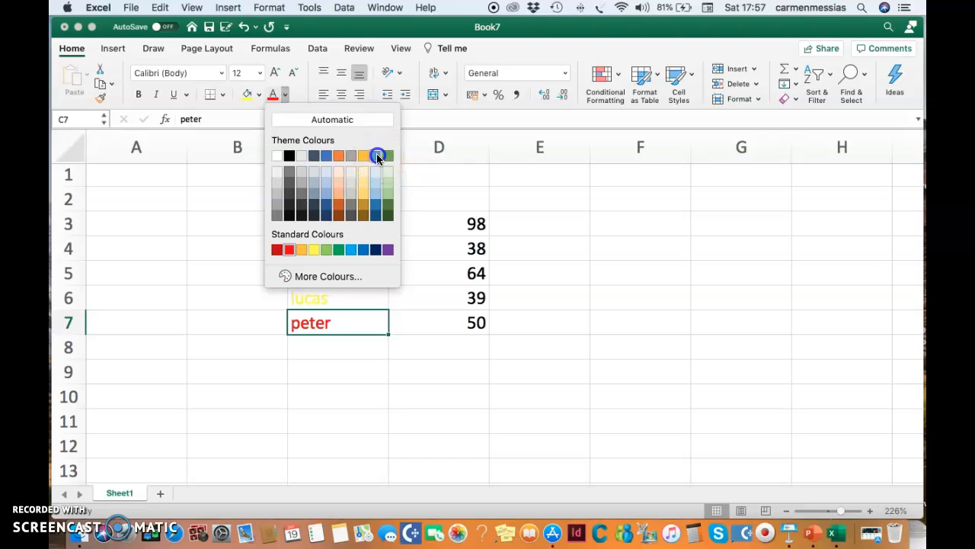
click(375, 156)
click(640, 274)
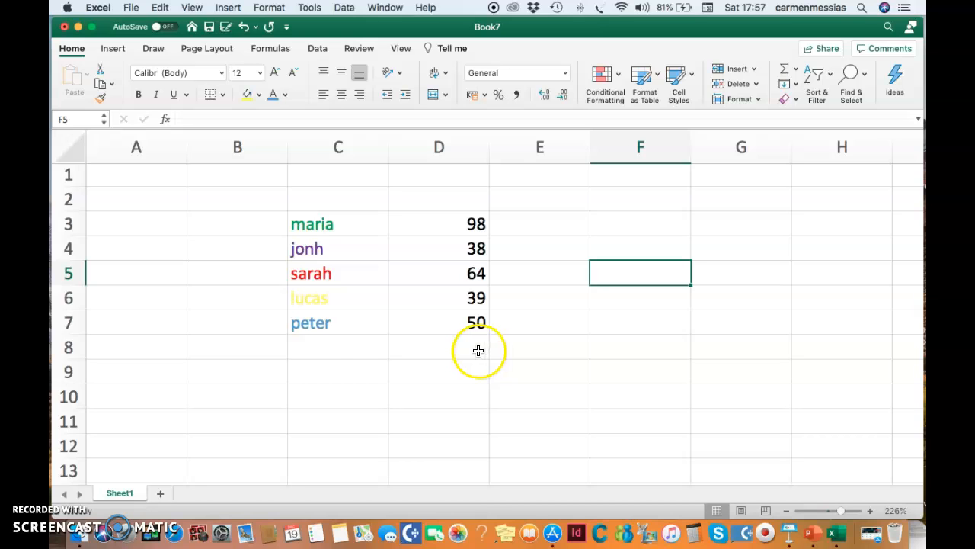
Step: Apply all borders to the name and value range C3:D7
scroll(313, 216, right, 1)
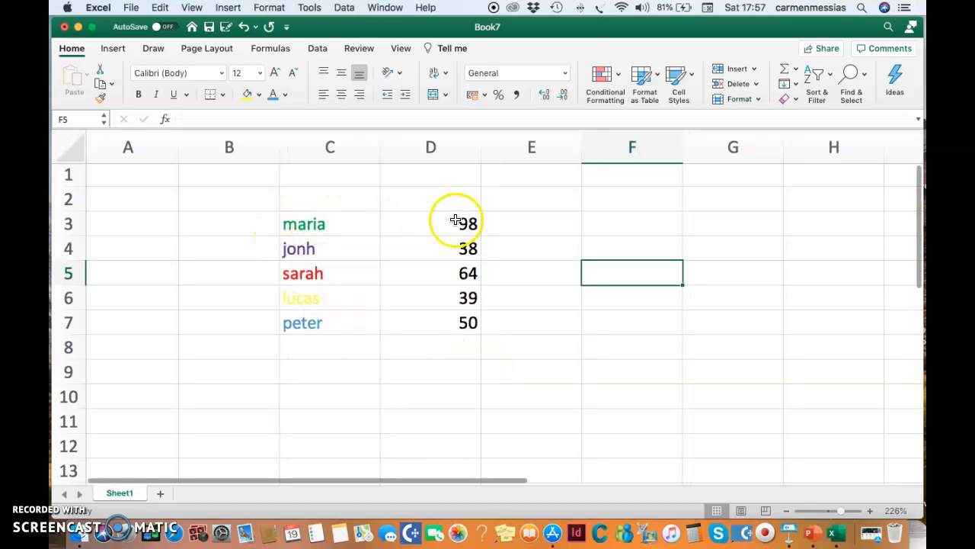
drag(276, 221, 437, 228)
click(276, 321)
drag(319, 221, 466, 330)
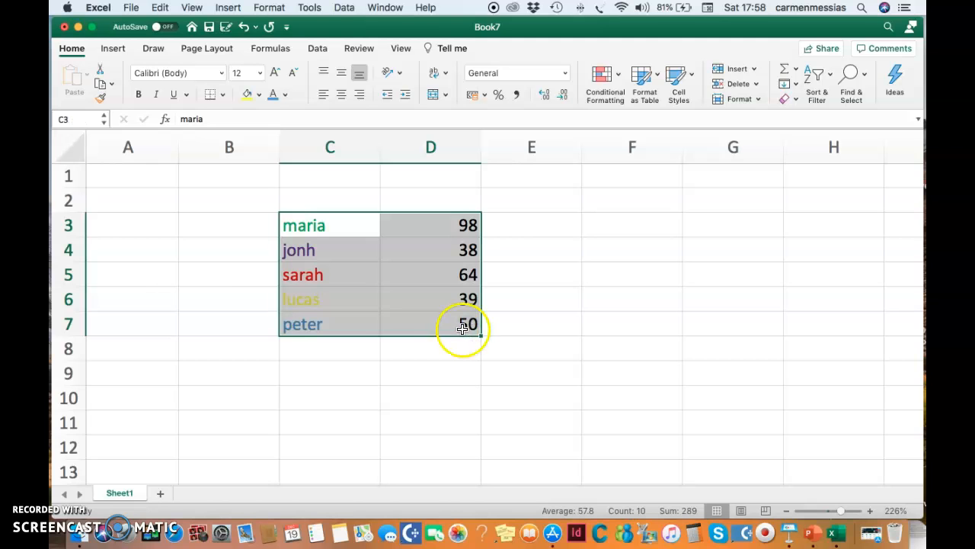
click(222, 94)
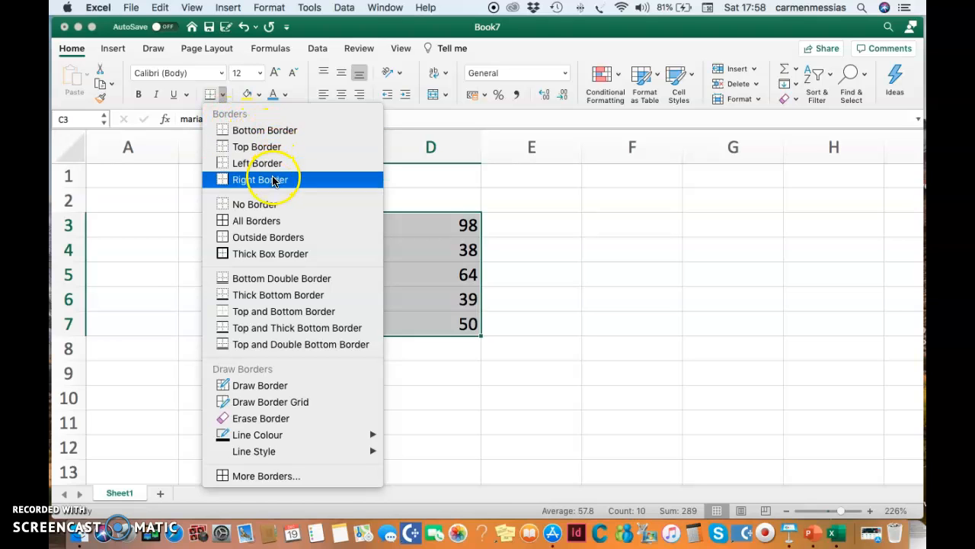
click(271, 223)
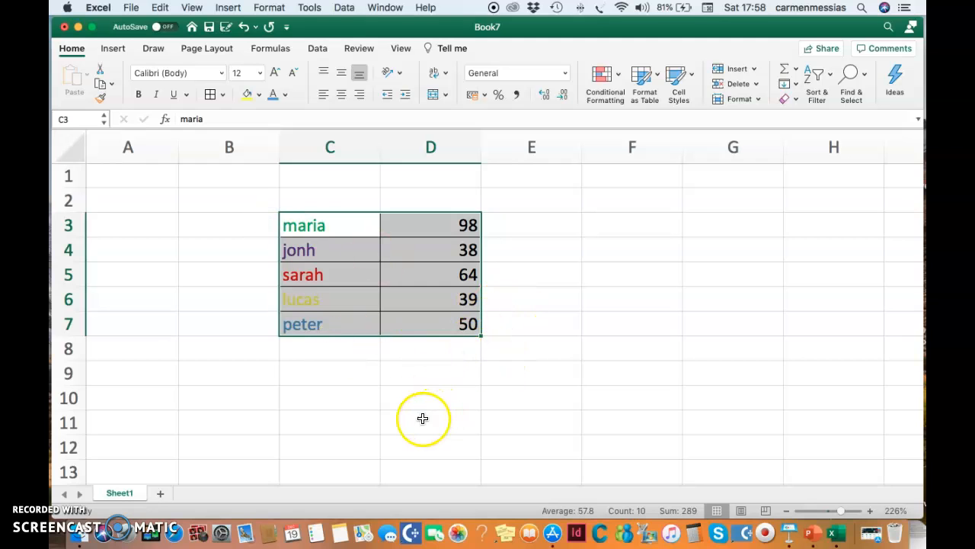
click(516, 406)
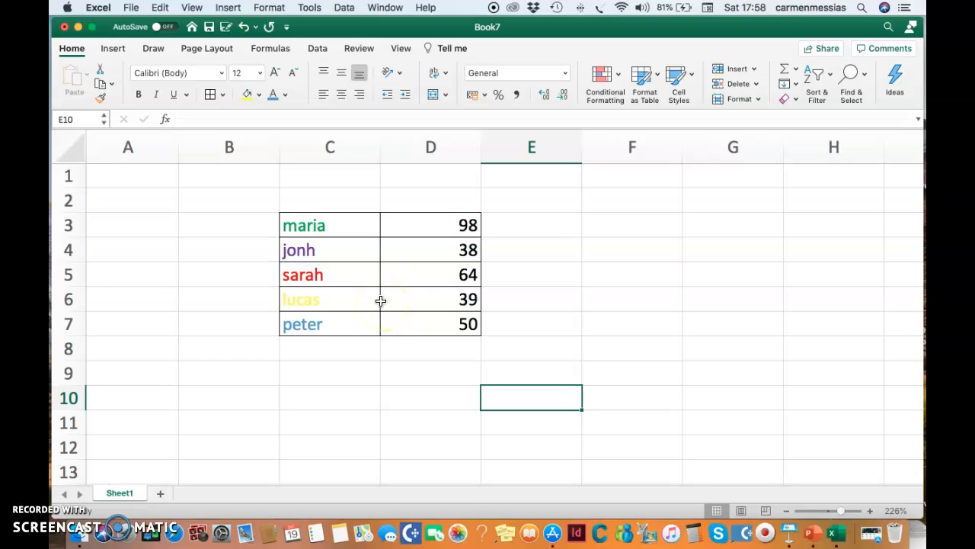
Step: Copy the values in D3:D7 and paste them starting at C12
click(460, 224)
drag(460, 223, 455, 322)
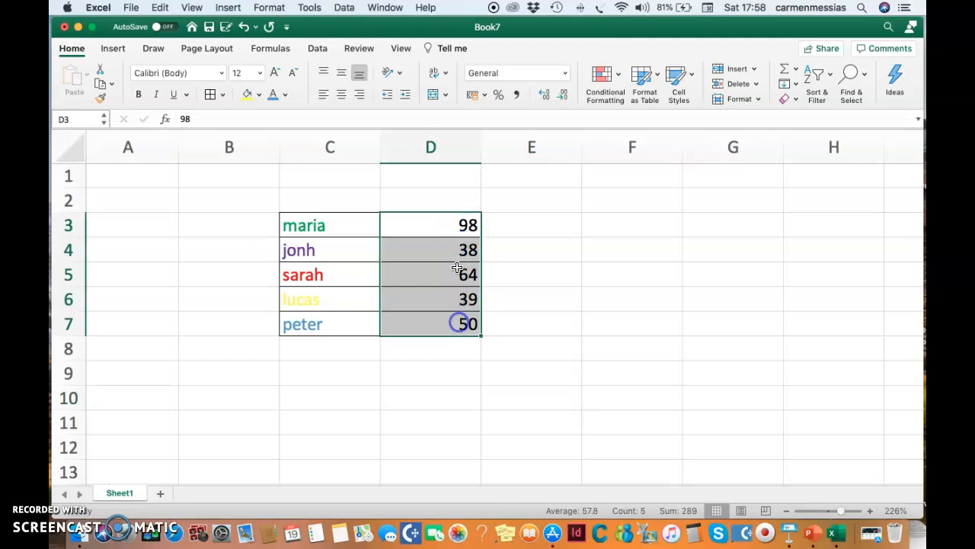
right_click(448, 224)
click(473, 234)
scroll(533, 309, down, 8)
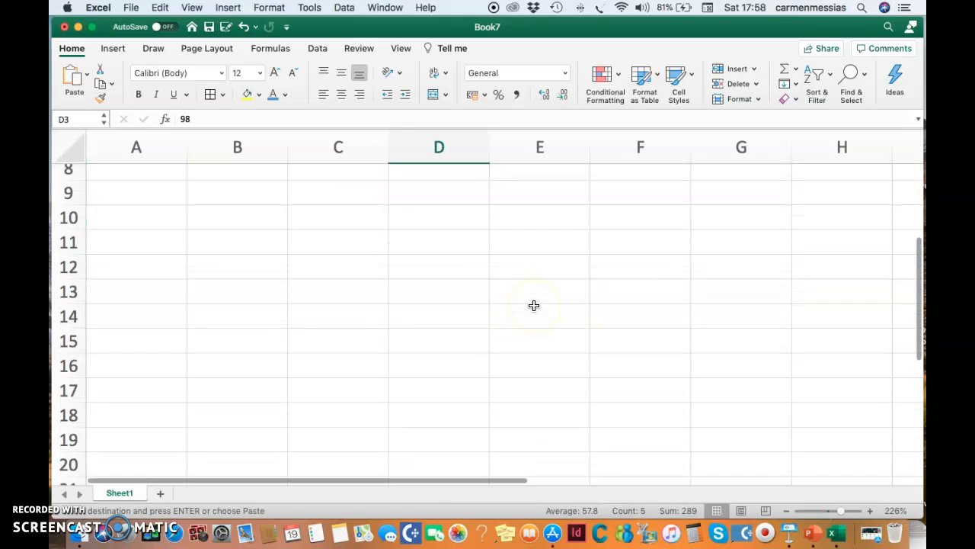
click(322, 259)
right_click(324, 263)
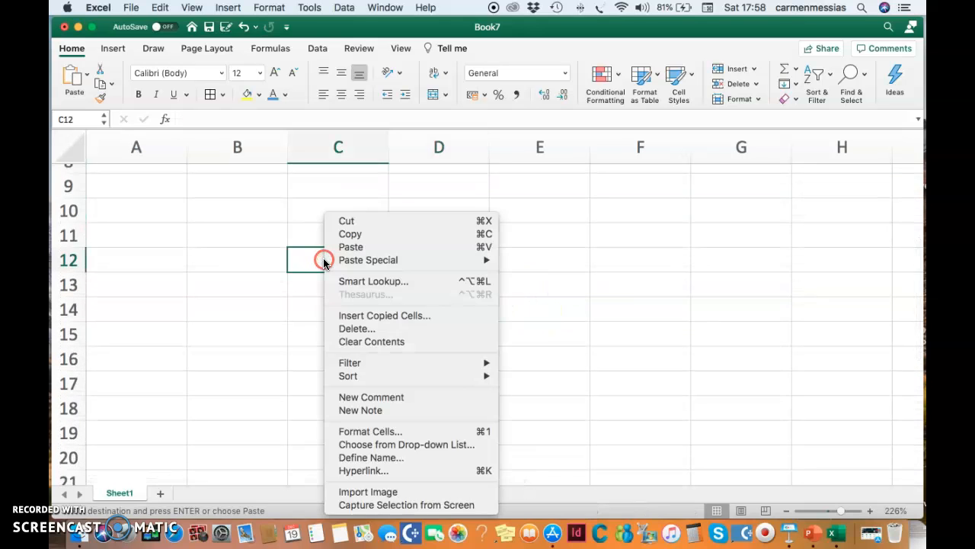
click(347, 247)
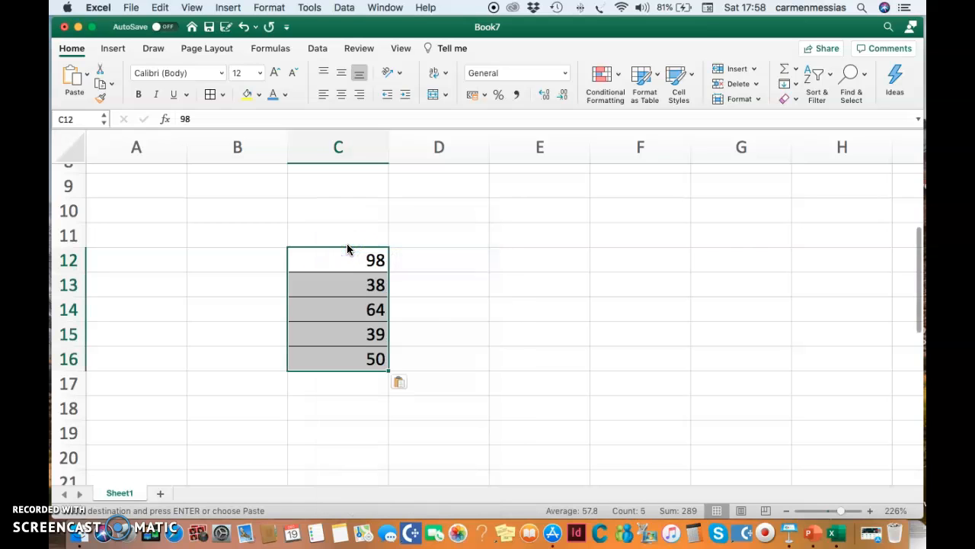
click(520, 381)
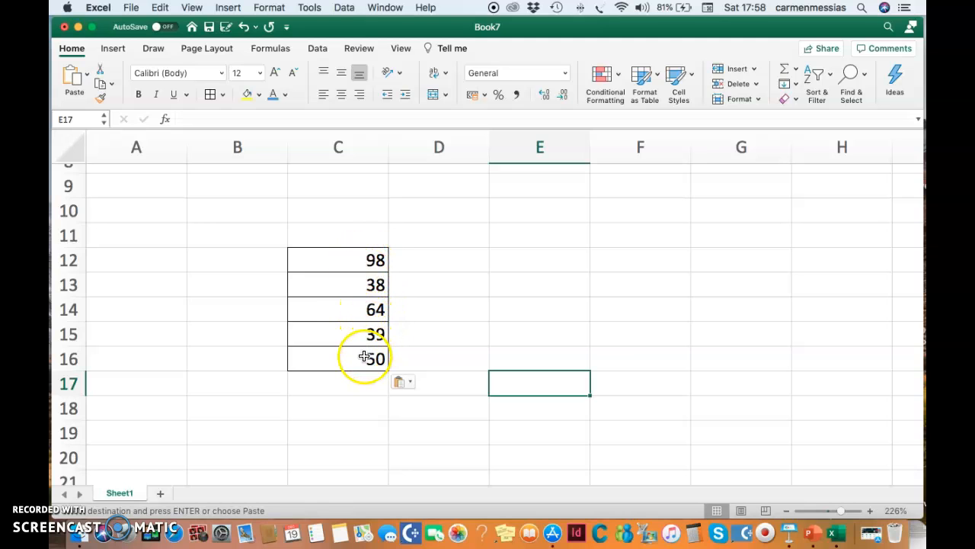
Step: Select the pasted values plus the empty cell below and AutoSum them into C17
mouse_move(305, 252)
mouse_down()
mouse_move(349, 274)
mouse_move(353, 381)
mouse_up()
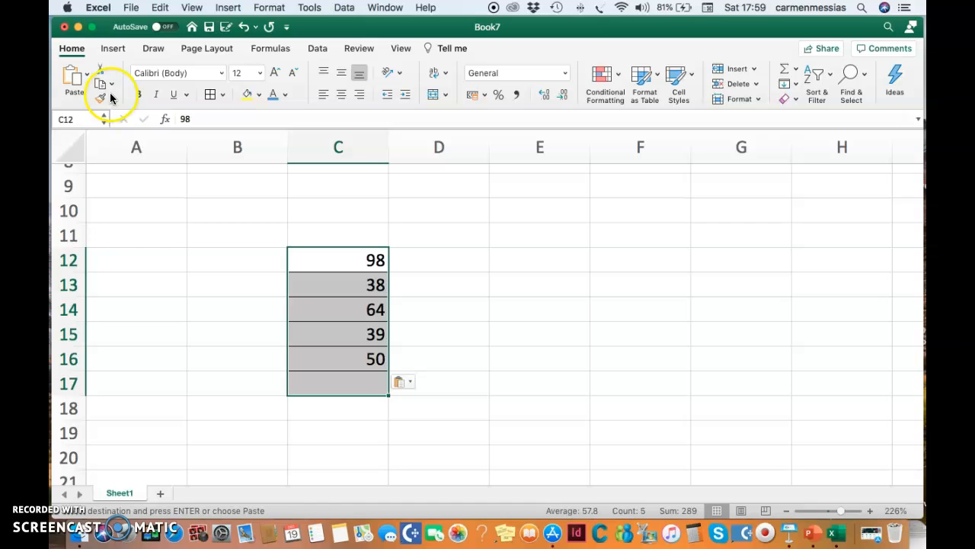
click(281, 49)
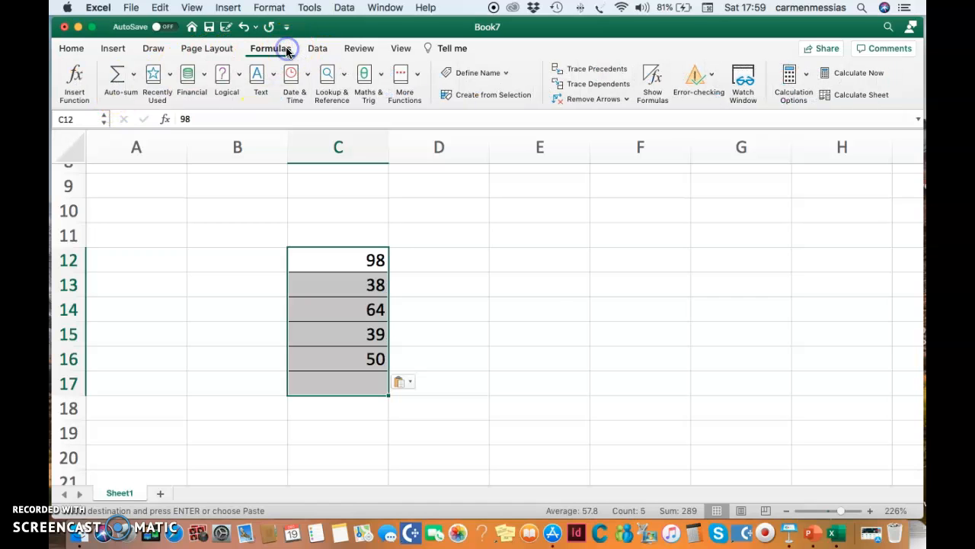
click(118, 84)
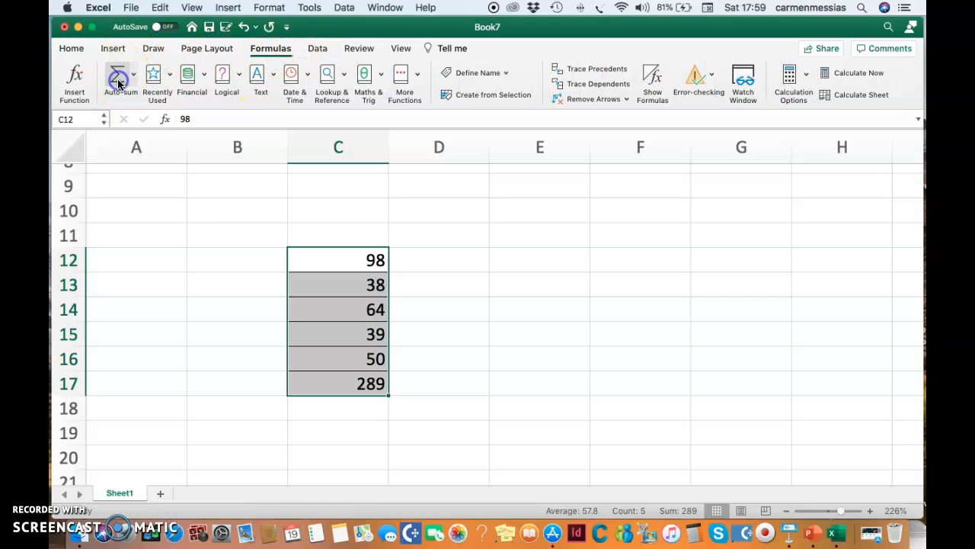
click(530, 333)
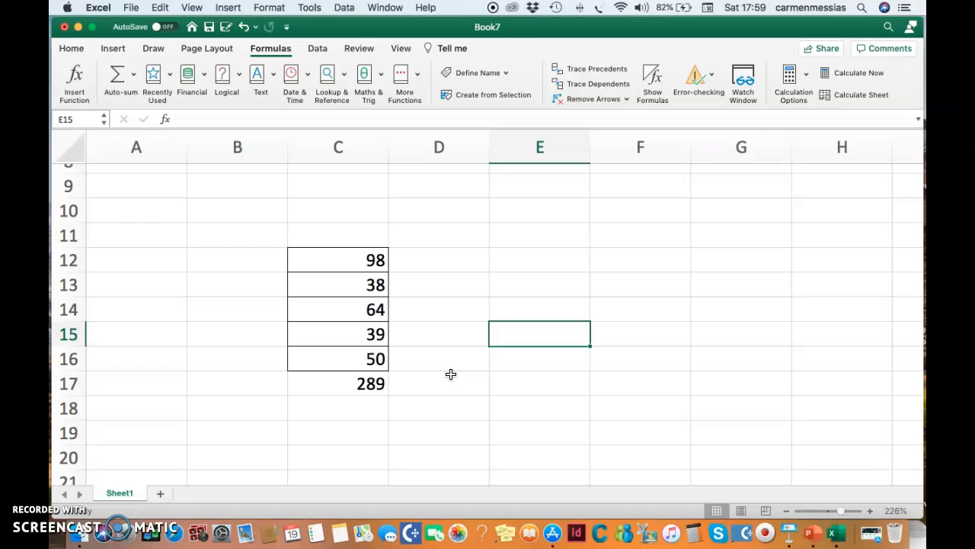
Step: Enter 289 in E14 and 4 in E15
click(367, 384)
click(534, 309)
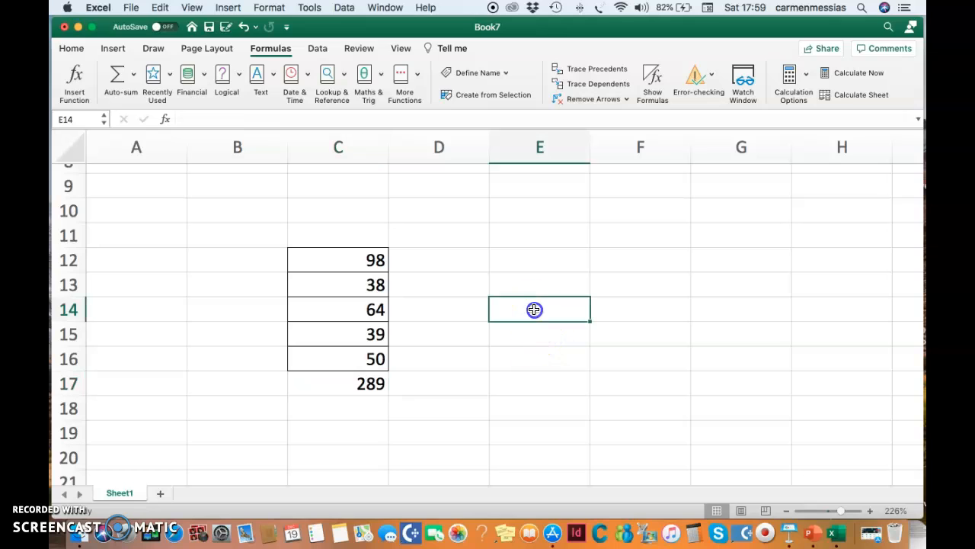
text(28)
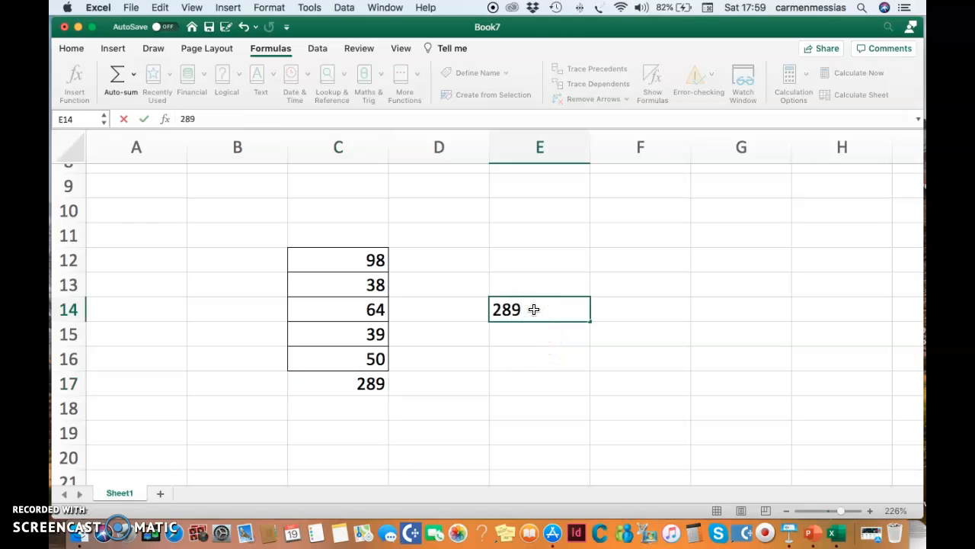
text(9)
click(540, 332)
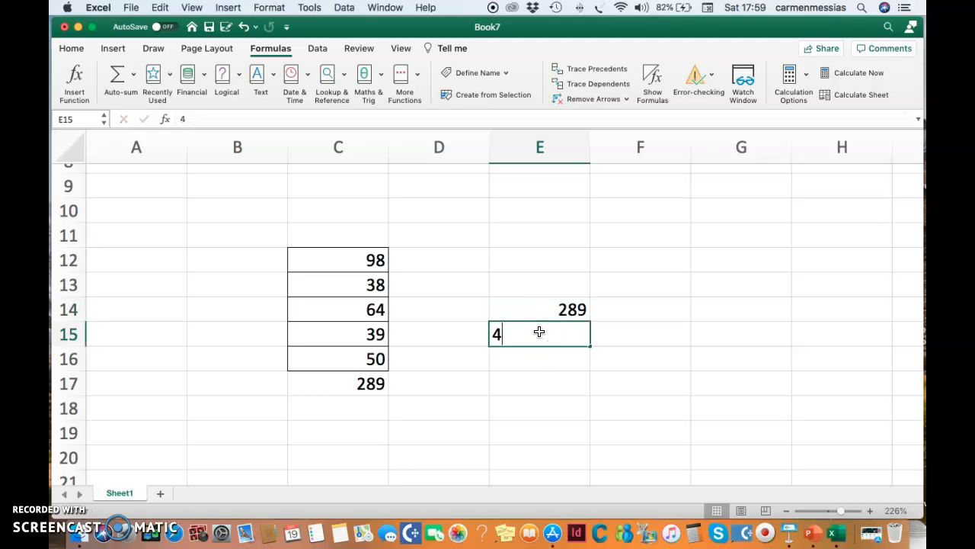
click(619, 331)
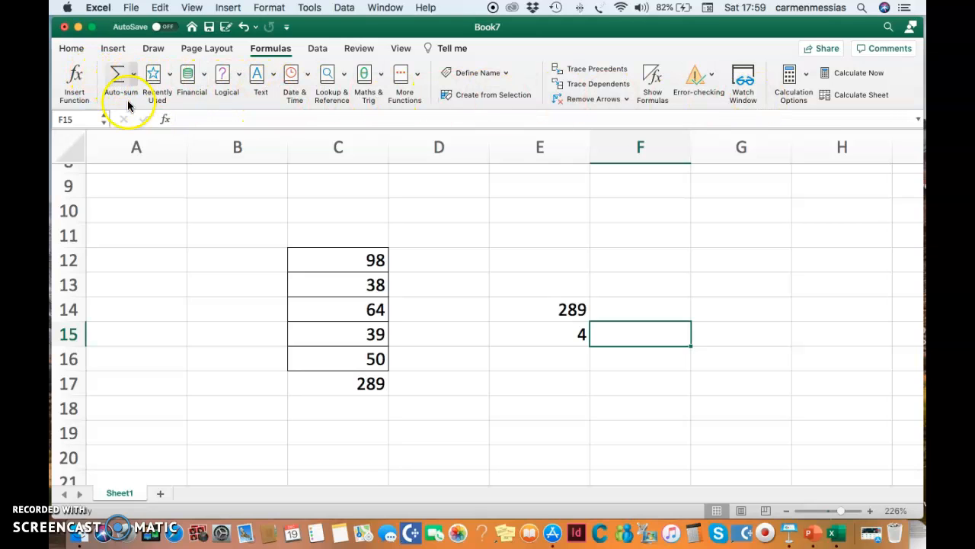
Step: Open the Formula Builder from the AutoSum options and browse its list of functions
click(135, 76)
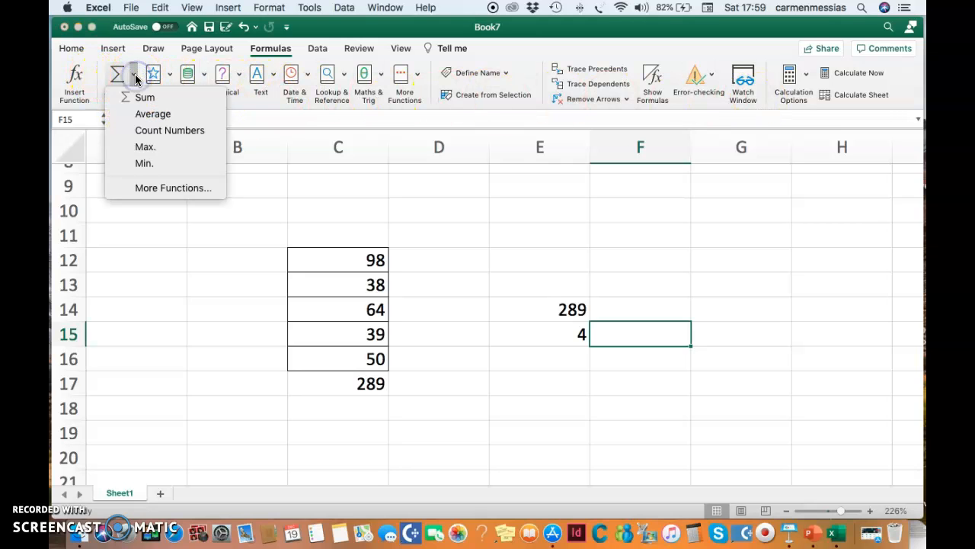
click(160, 190)
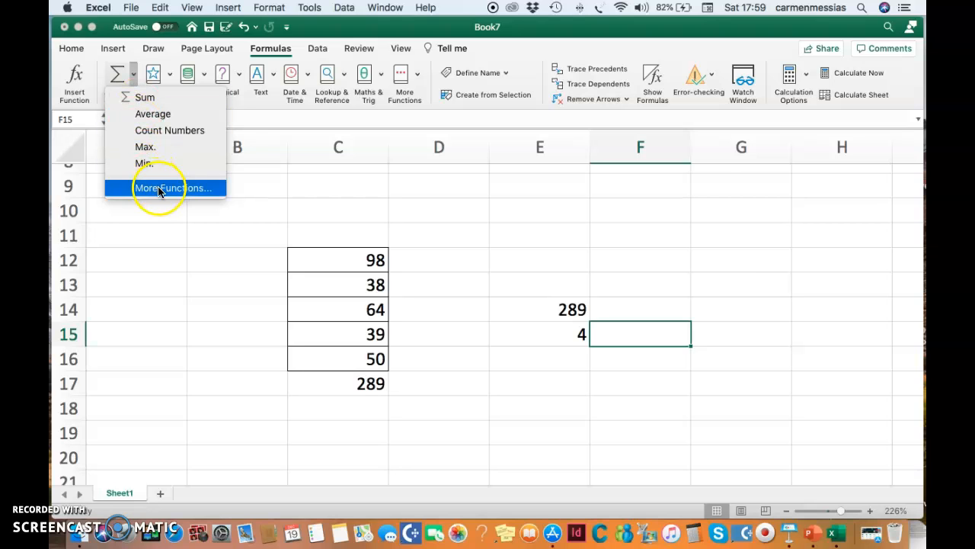
click(160, 188)
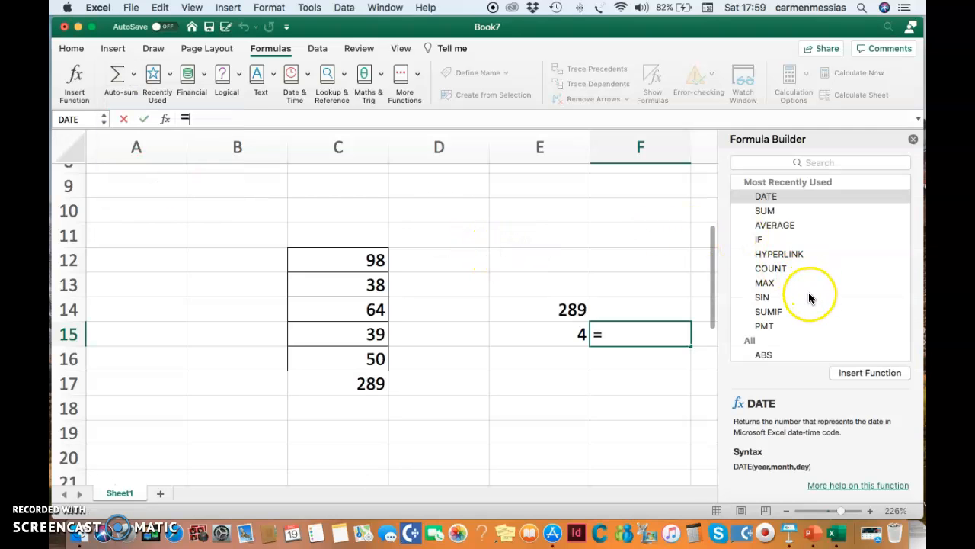
scroll(809, 291, down, 10)
scroll(809, 297, down, 15)
scroll(809, 298, down, 15)
scroll(809, 296, down, 15)
scroll(809, 297, down, 12)
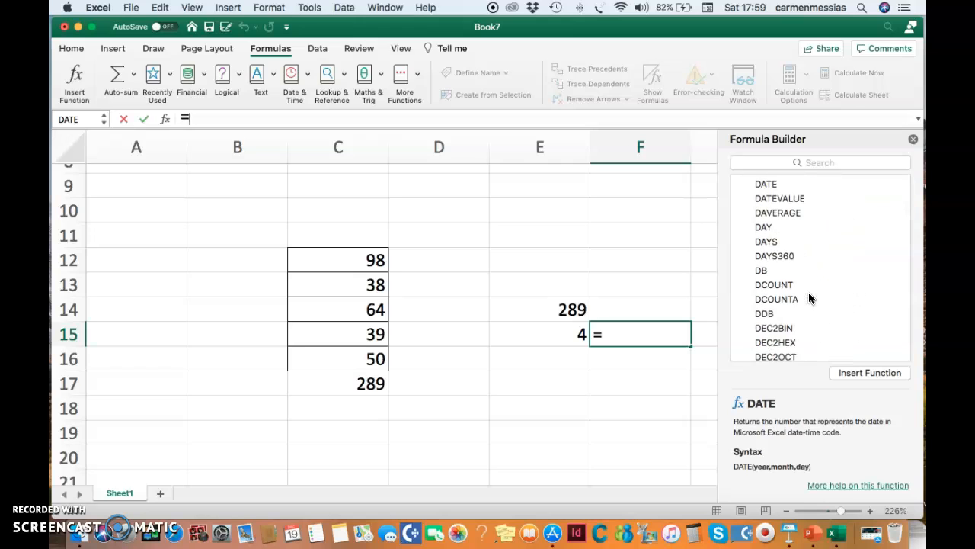
click(914, 142)
click(662, 375)
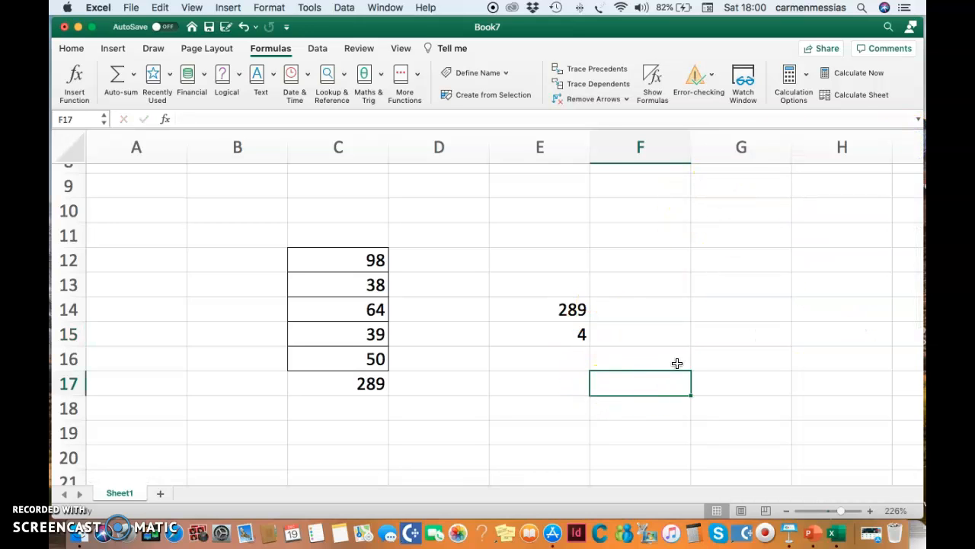
Step: Enter a formula in E16 that divides E14 by E15
click(561, 358)
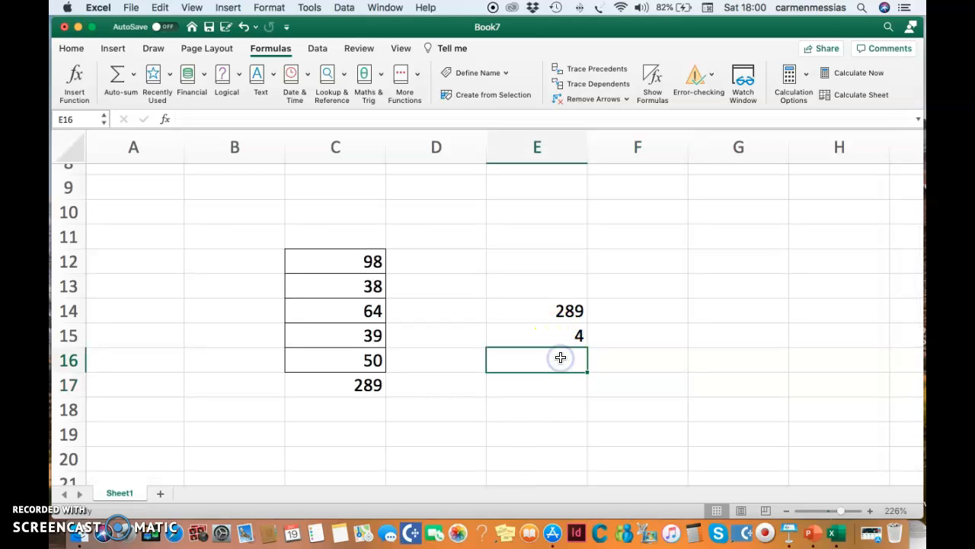
click(198, 119)
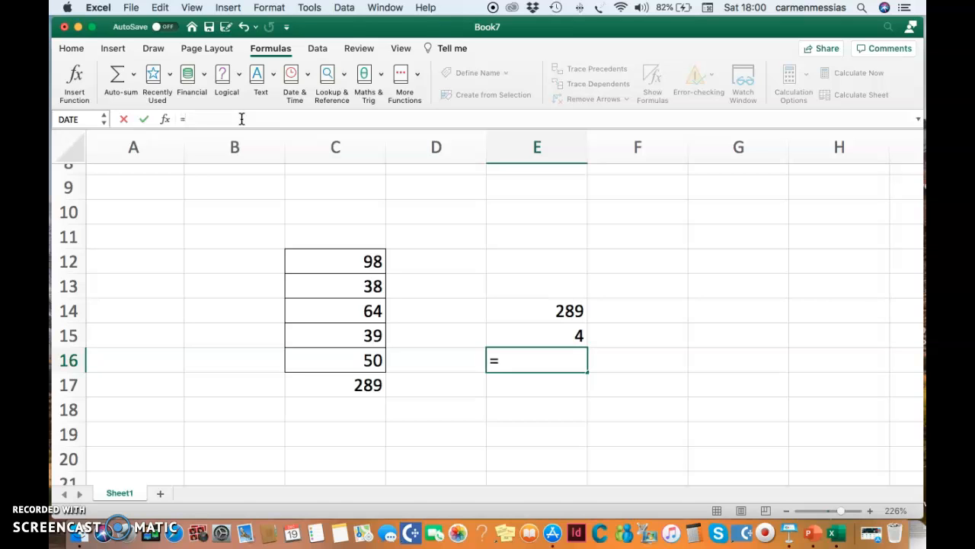
click(554, 312)
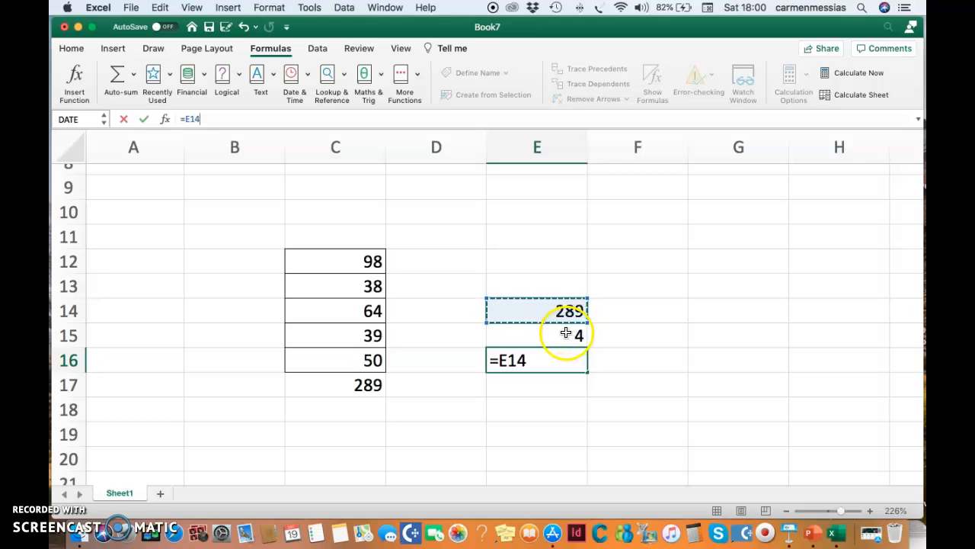
click(566, 333)
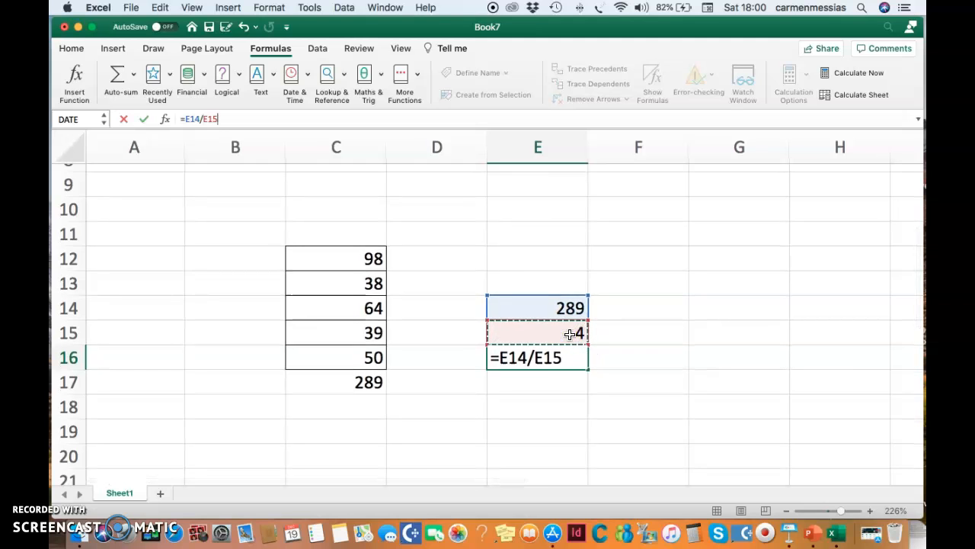
key(Return)
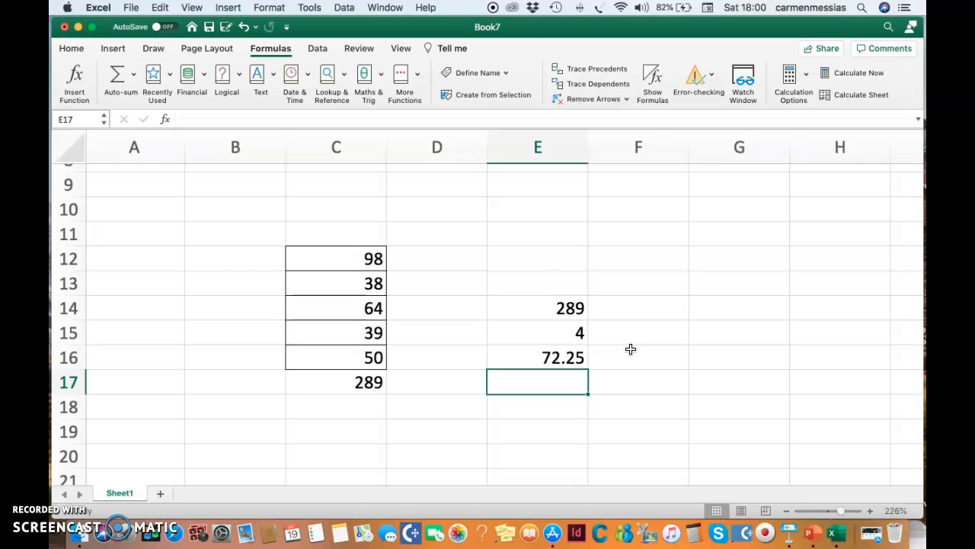
Step: Select the values C12:C16 and insert their Average into C18
scroll(629, 349, down, 3)
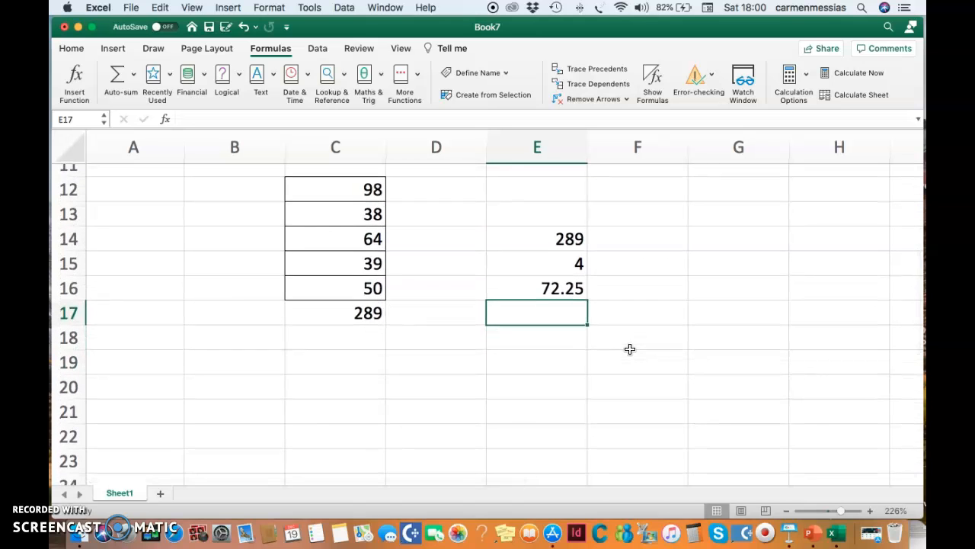
scroll(629, 348, right, 1)
drag(343, 184, 346, 289)
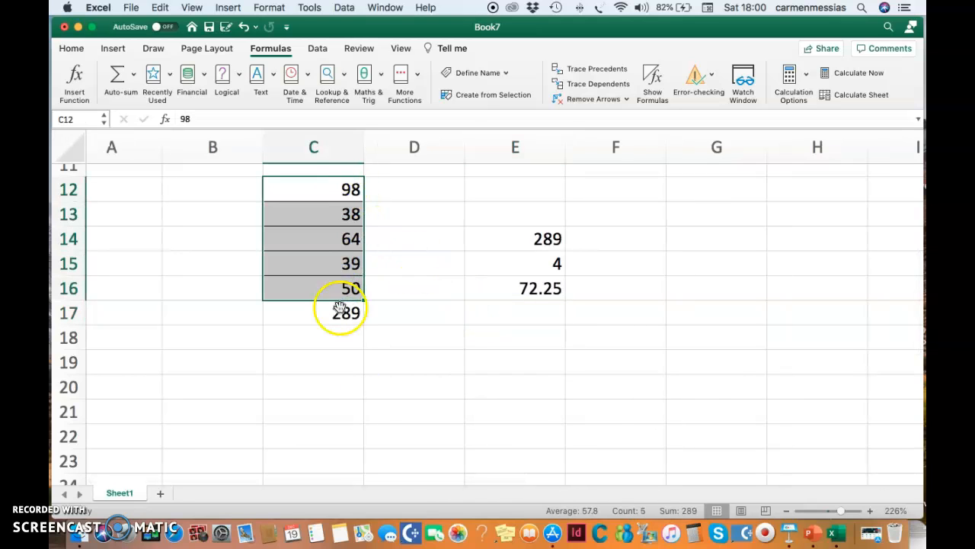
scroll(375, 393, right, 1)
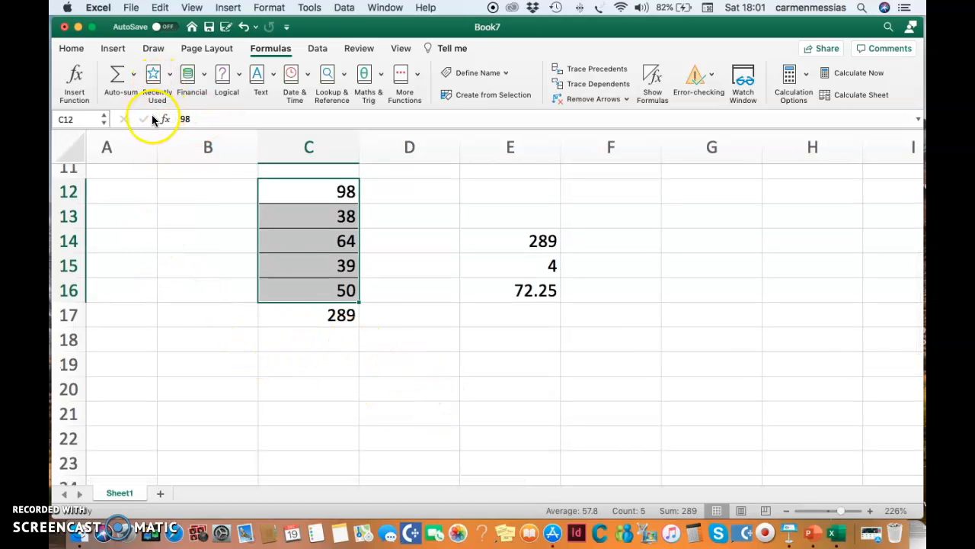
click(135, 75)
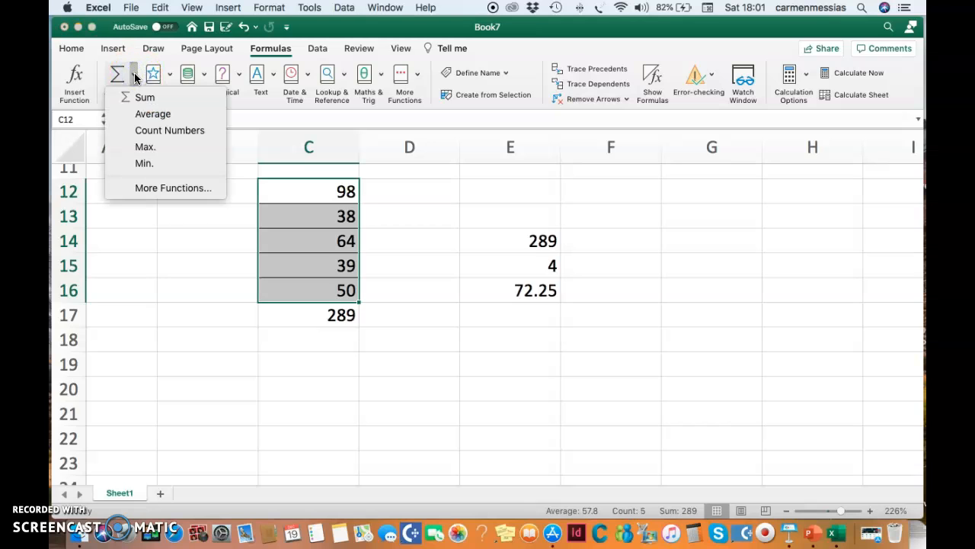
click(152, 116)
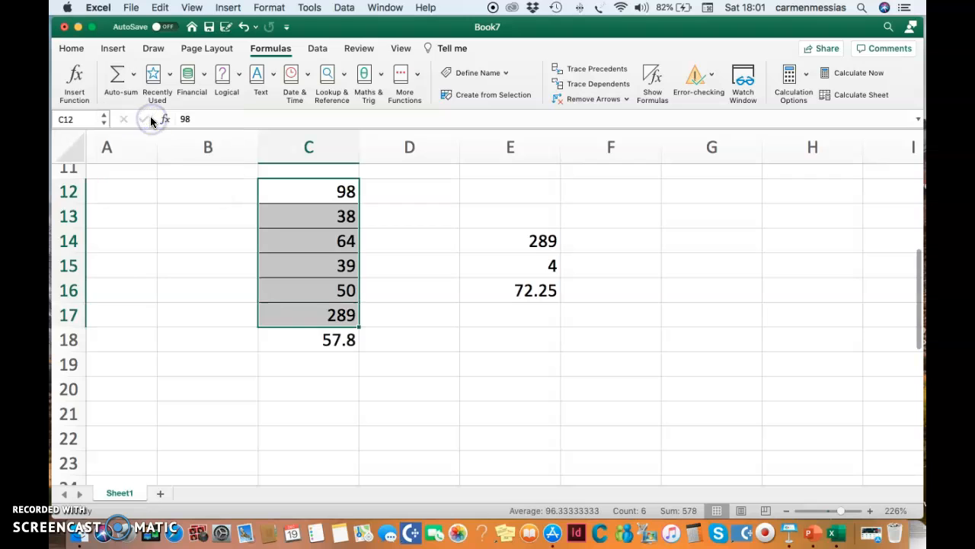
Step: Fill the average cell C18 with yellow
click(455, 386)
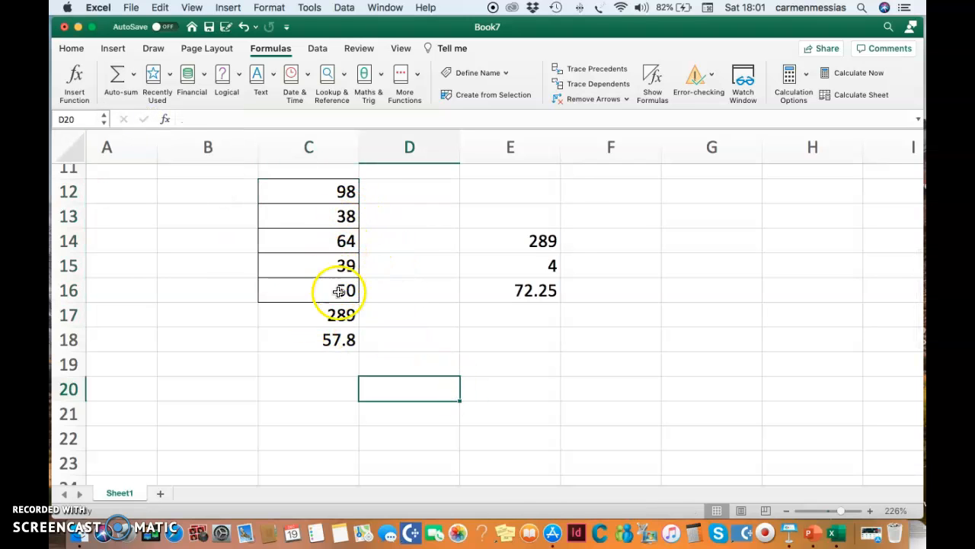
click(343, 340)
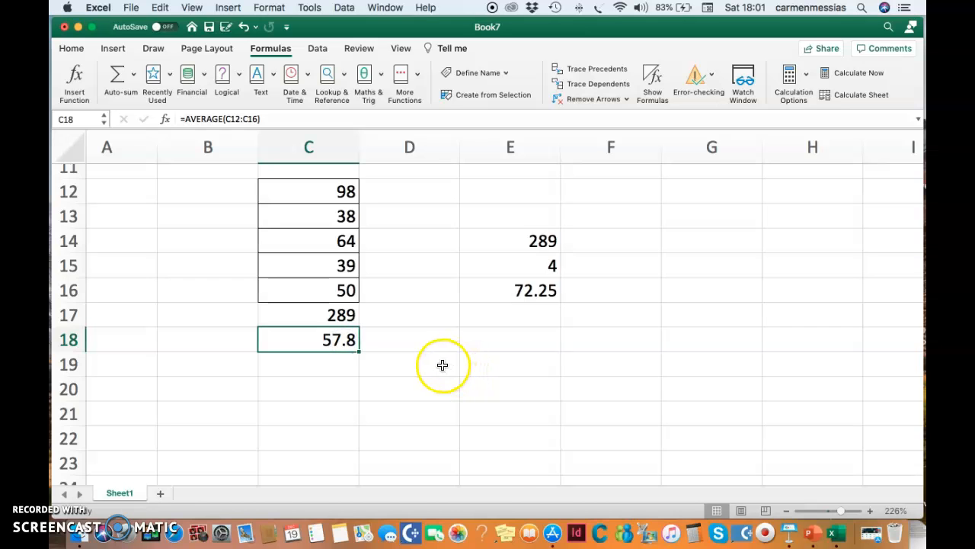
scroll(443, 365, up, 1)
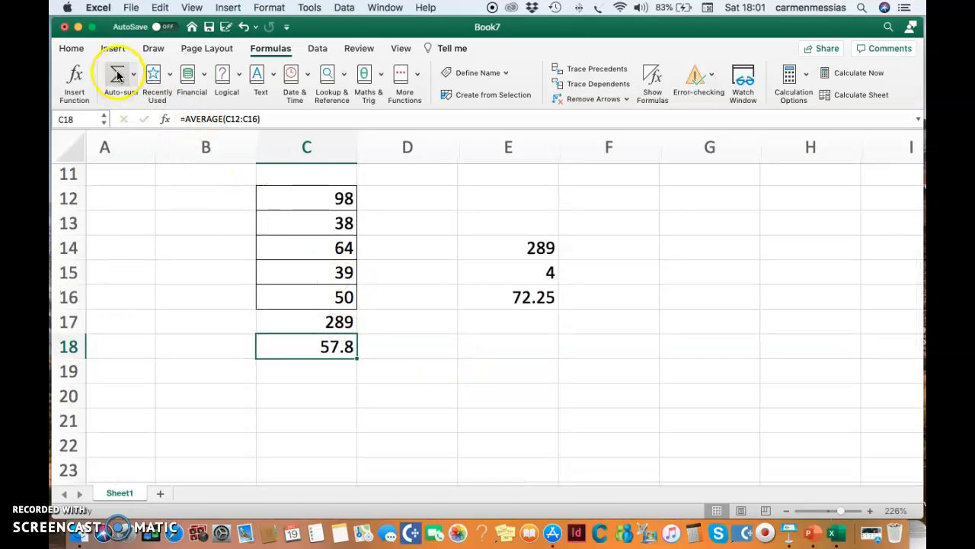
click(83, 49)
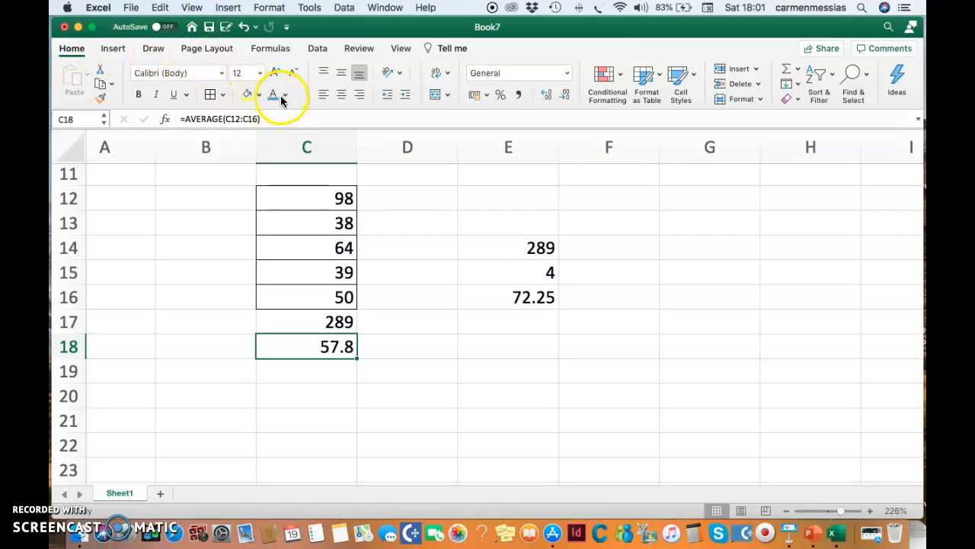
click(246, 94)
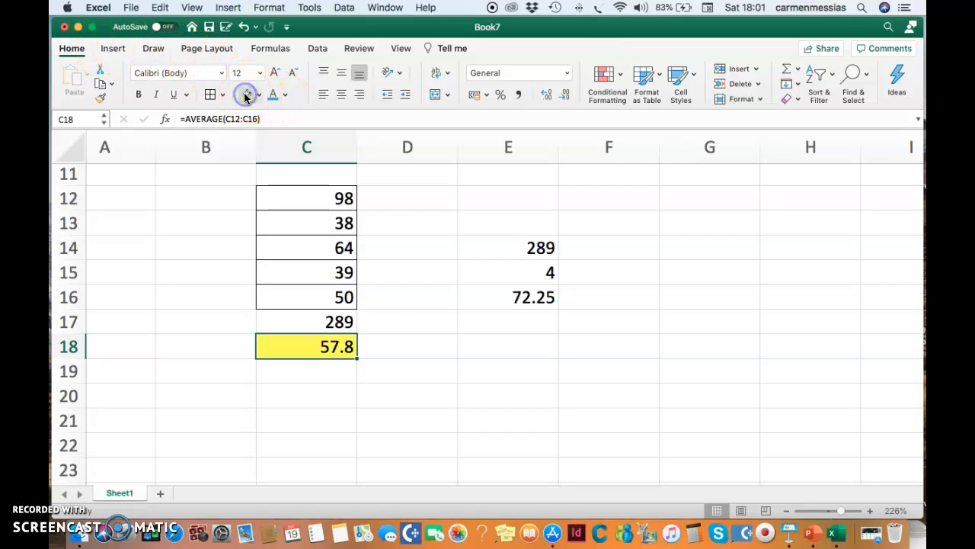
click(432, 372)
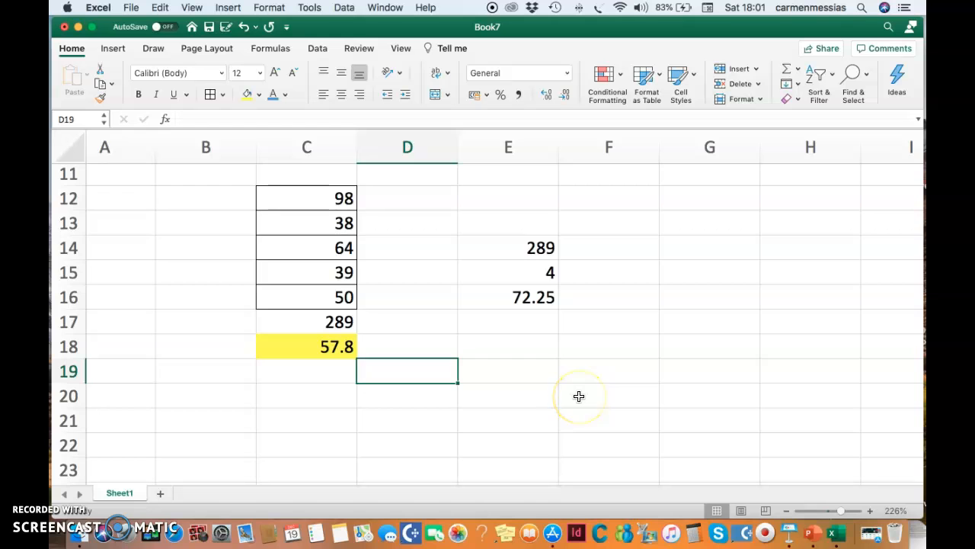
Step: Copy the coloured name-and-value list C3:D7
scroll(579, 396, up, 2)
scroll(579, 396, up, 3)
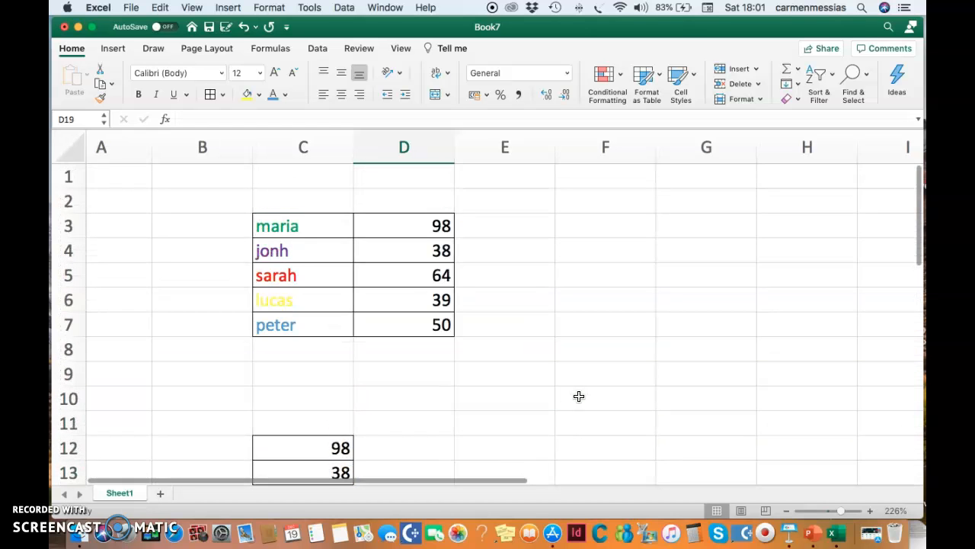
scroll(579, 396, down, 2)
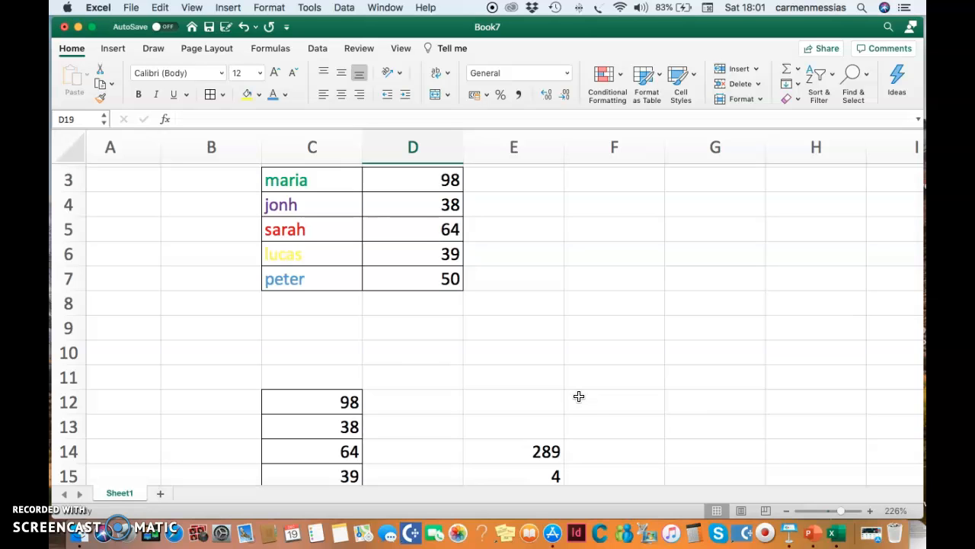
scroll(579, 396, down, 1)
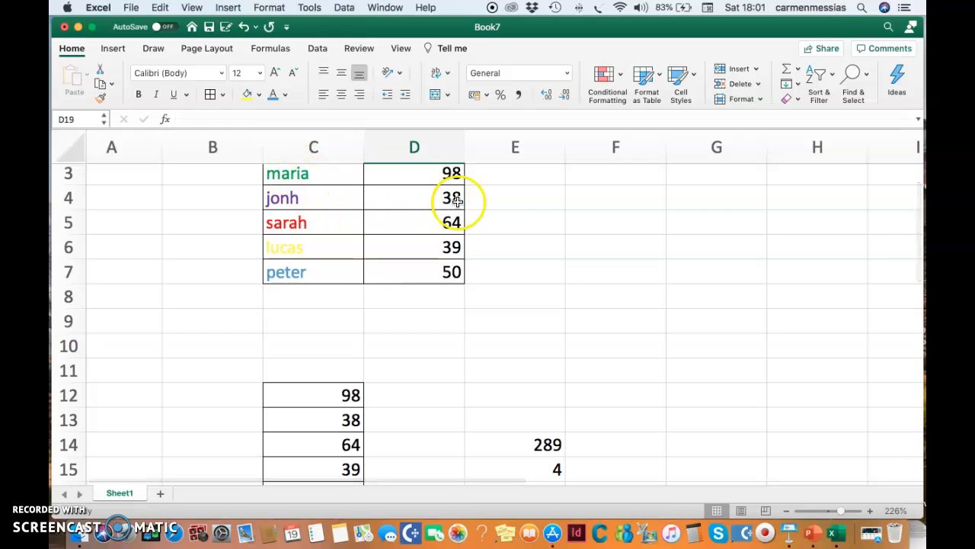
scroll(466, 197, up, 1)
drag(305, 180, 432, 271)
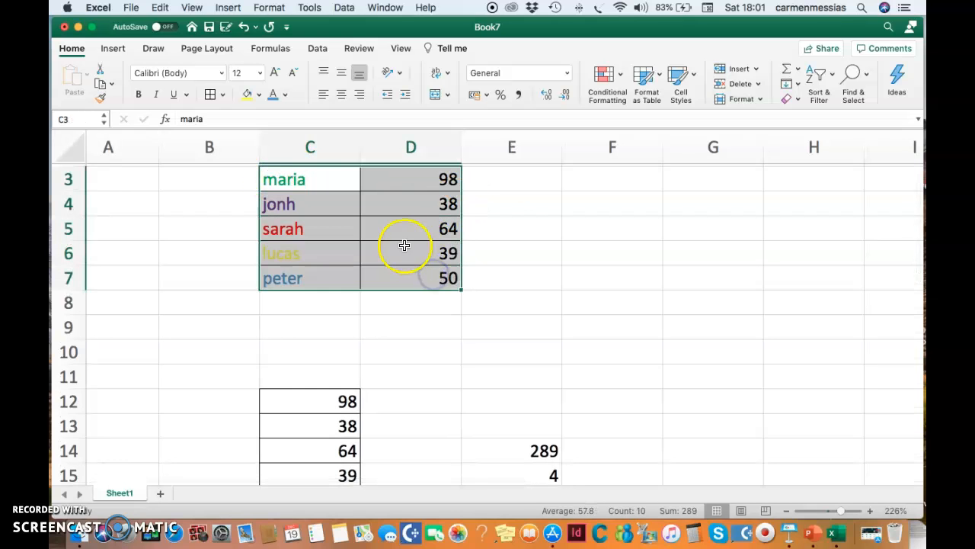
right_click(333, 179)
click(355, 198)
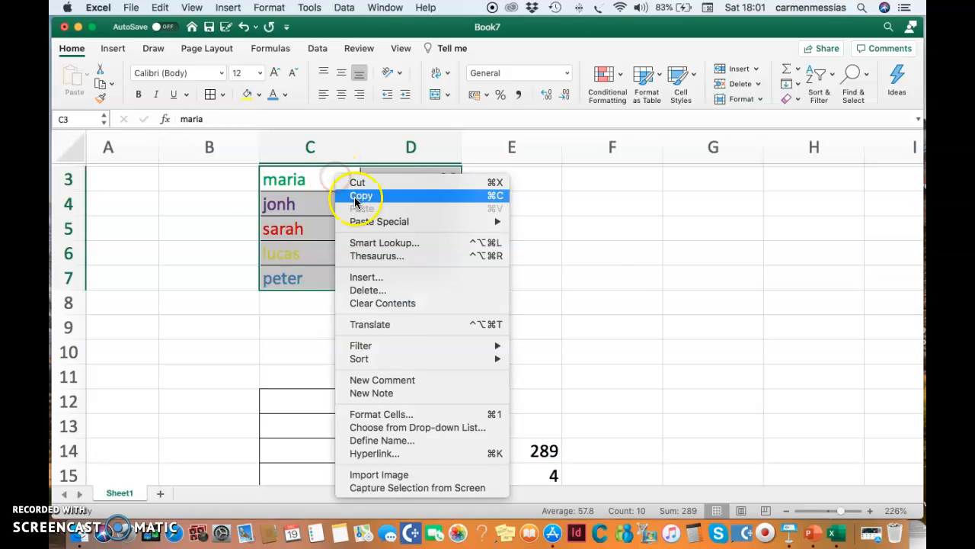
Step: Paste the copied list into C27
scroll(638, 283, down, 7)
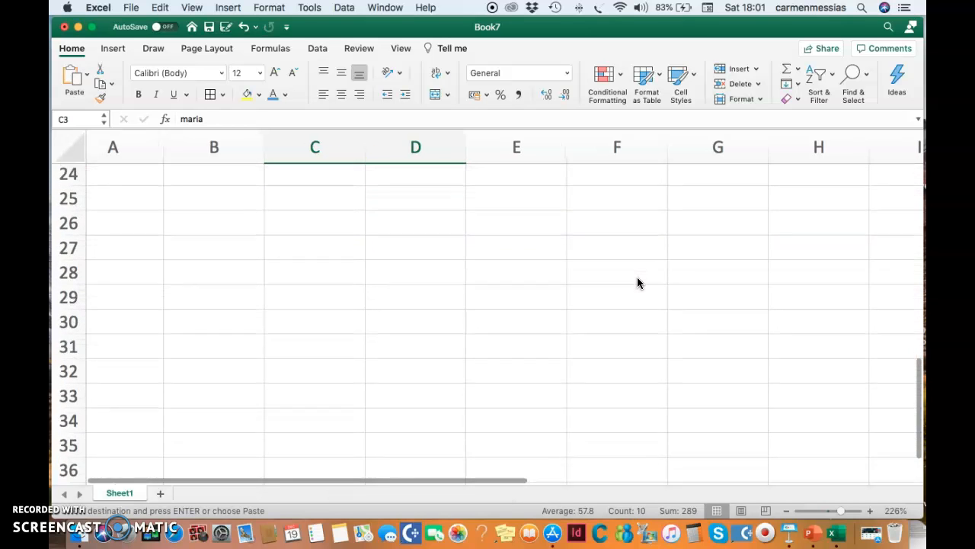
click(299, 242)
right_click(300, 242)
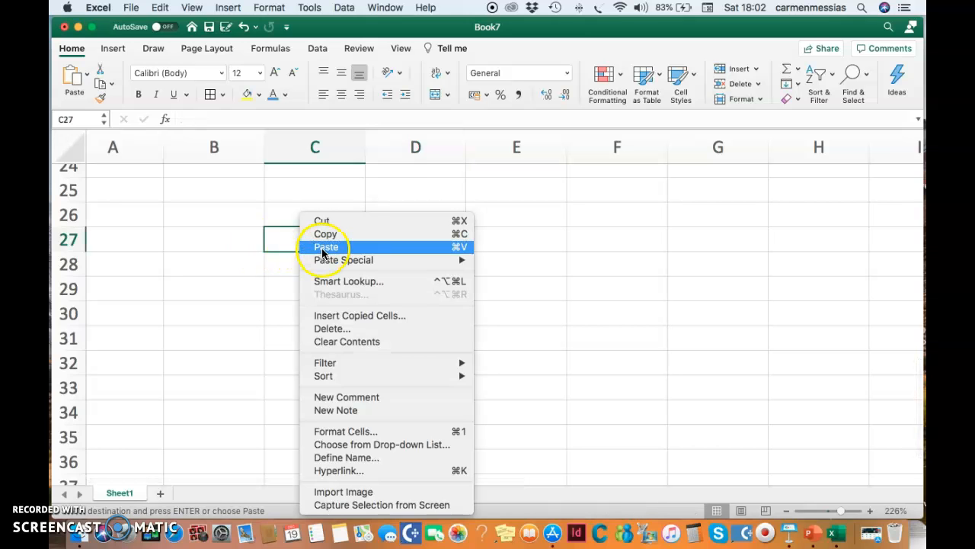
click(325, 247)
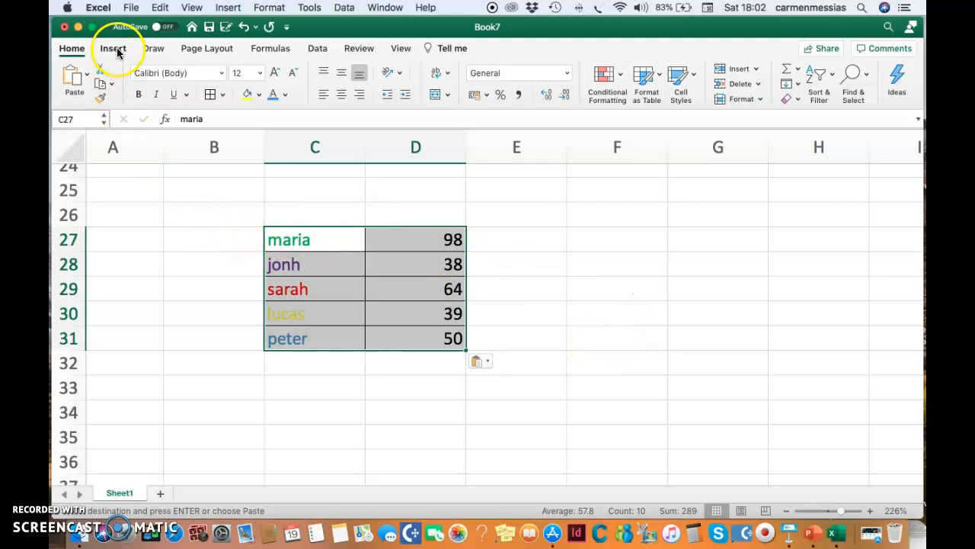
Step: Insert a 3-D clustered column chart from the pasted list
click(114, 49)
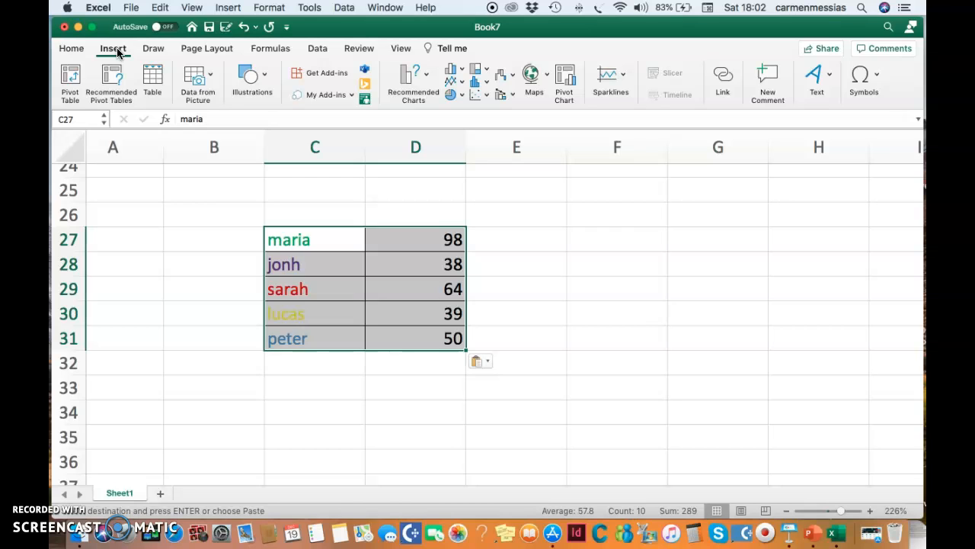
click(458, 72)
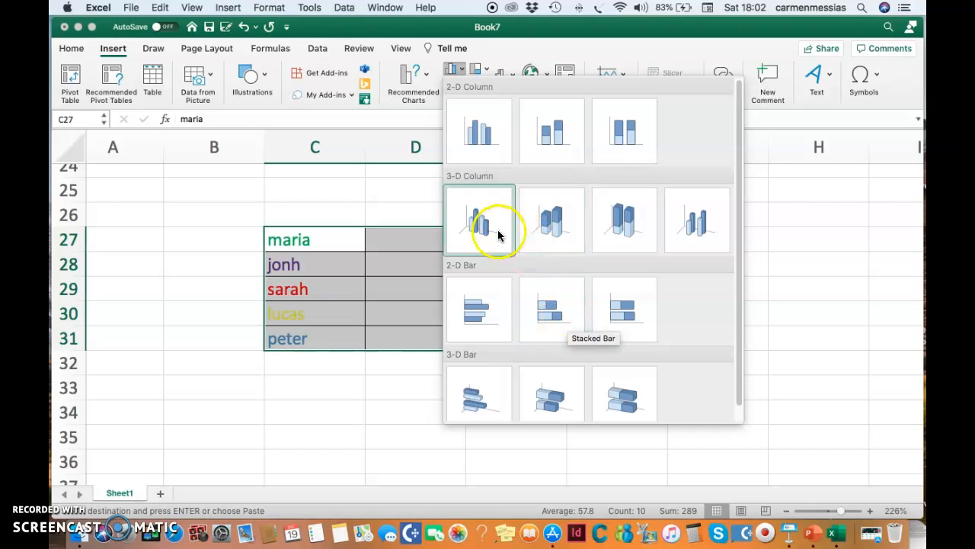
click(482, 232)
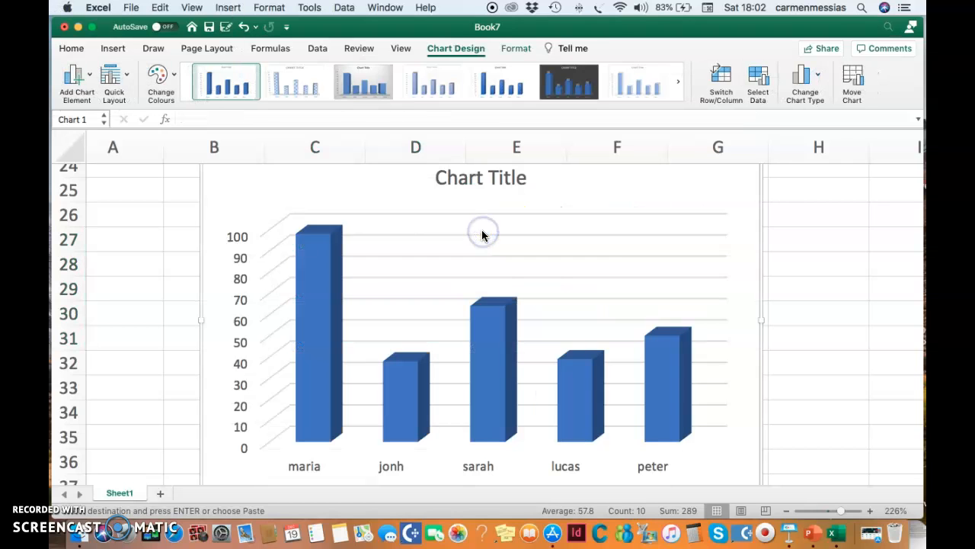
Step: Move the chart to the right of the list and shrink it from its lower-left corner
drag(199, 174, 431, 193)
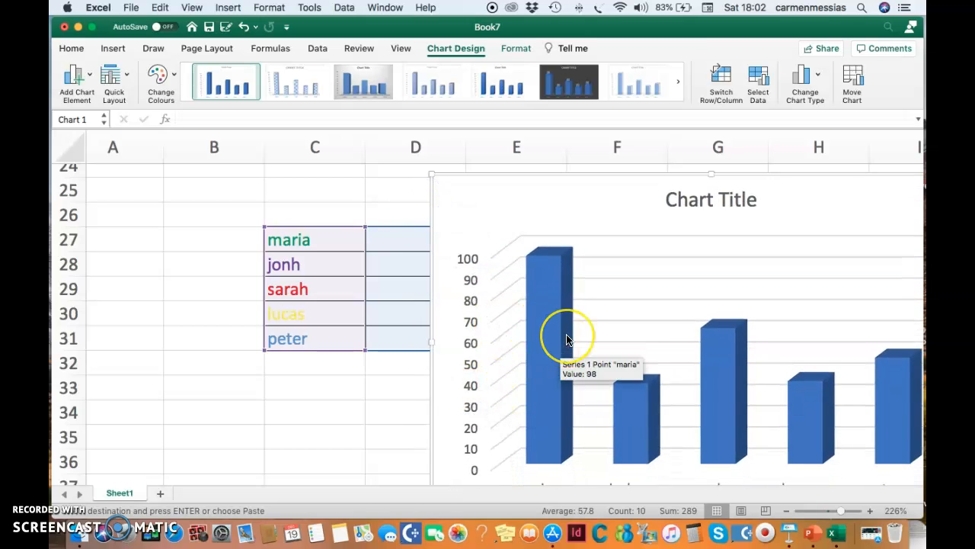
scroll(562, 328, down, 5)
drag(433, 401, 511, 329)
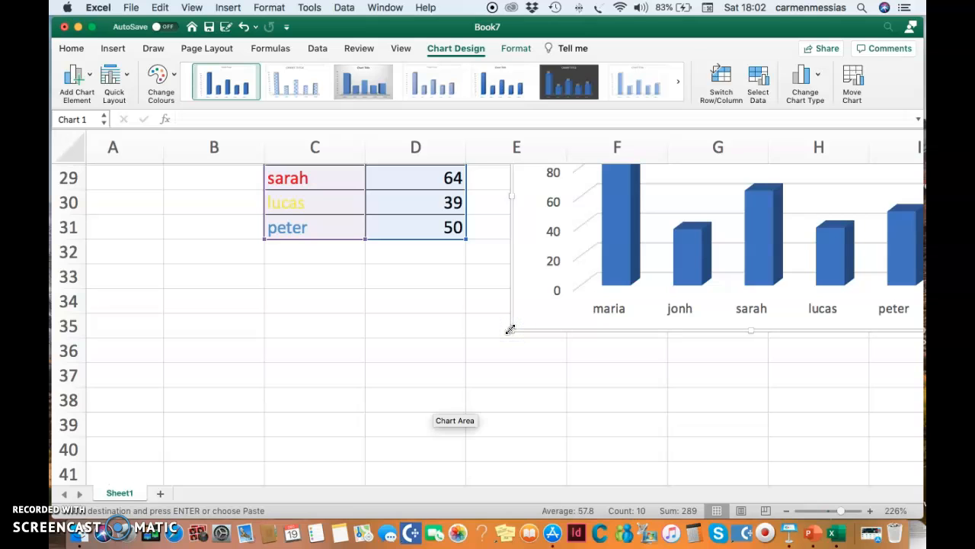
Step: Reposition the chart beside the list and resize it smaller from its lower-right corner
scroll(518, 328, right, 1)
scroll(629, 297, up, 8)
scroll(629, 297, right, 5)
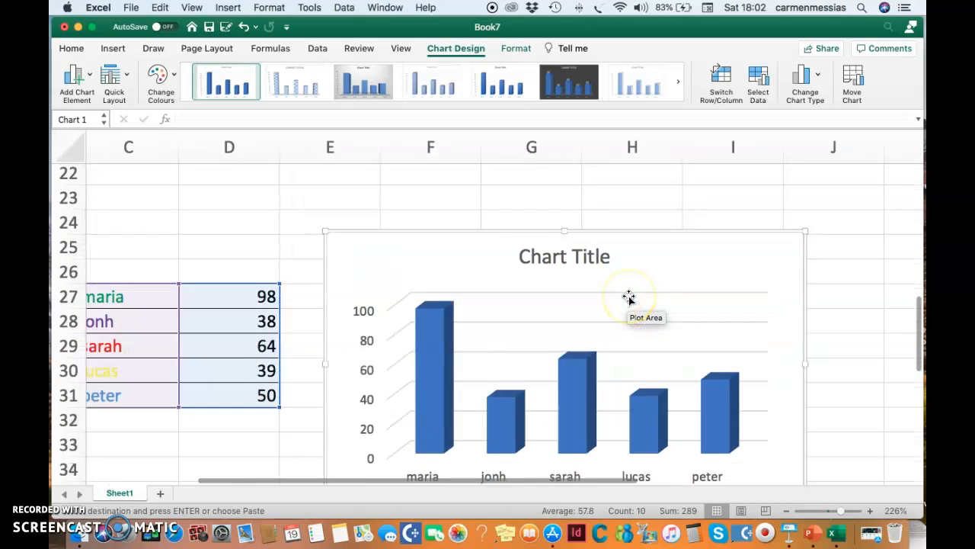
drag(308, 260, 342, 286)
scroll(402, 308, down, 5)
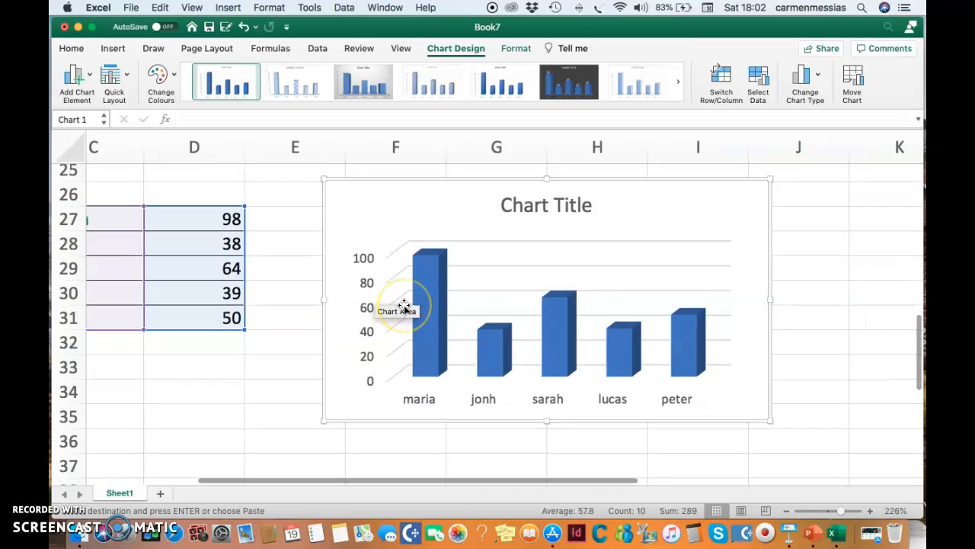
drag(768, 361, 621, 272)
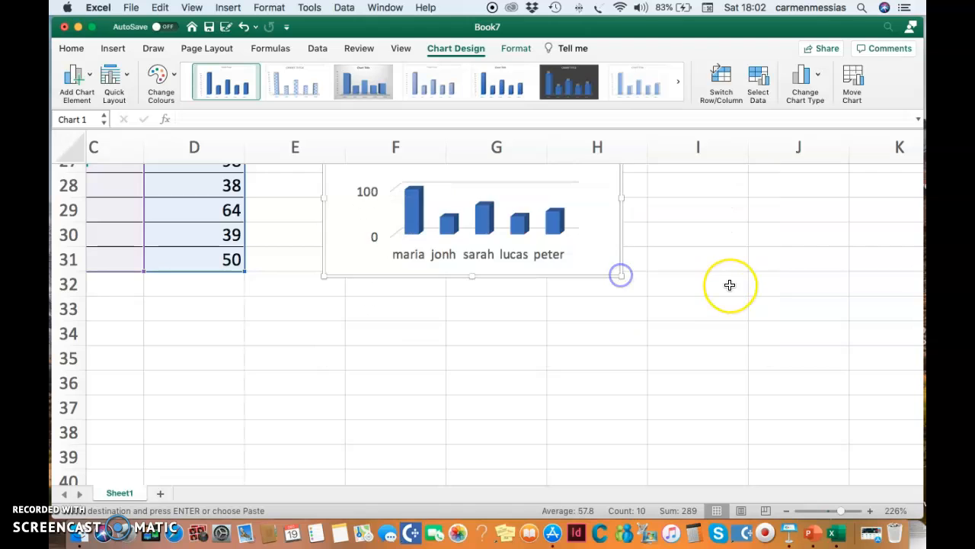
Step: Add the copied list to the selected chart as a second data series
scroll(729, 284, up, 5)
scroll(729, 284, left, 3)
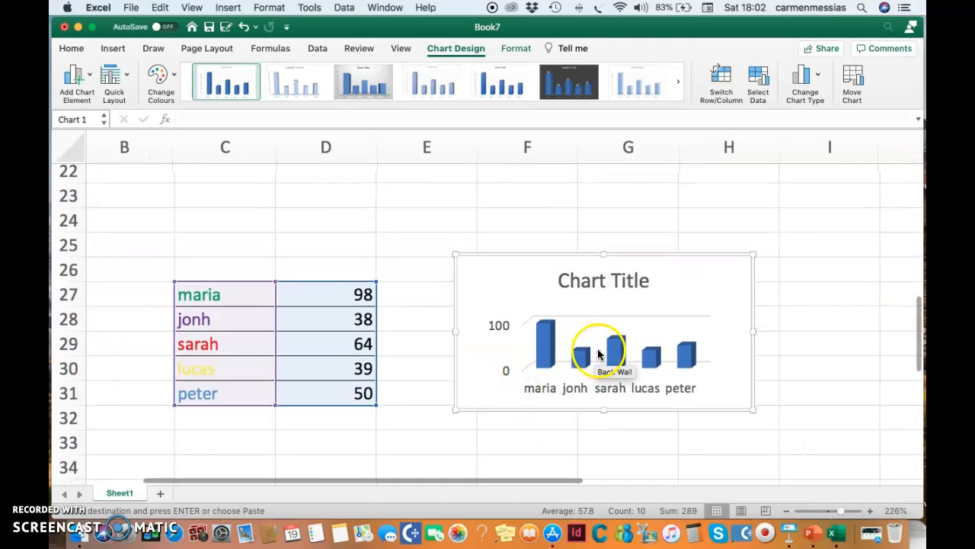
scroll(608, 355, down, 1)
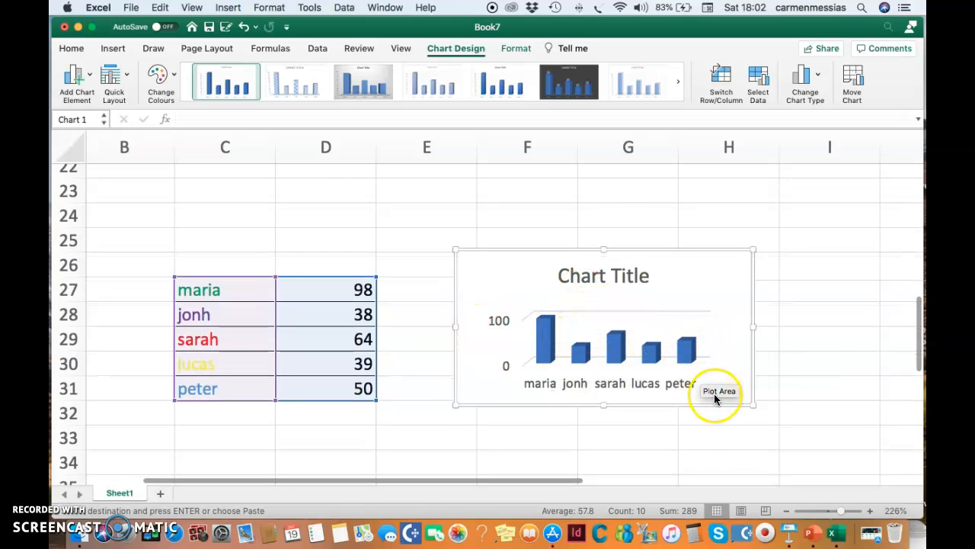
key(Return)
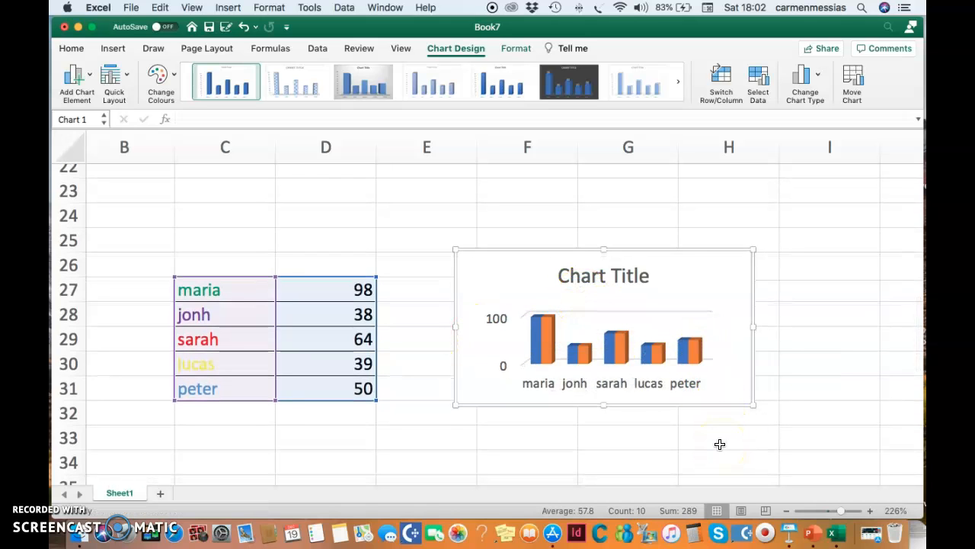
Step: Save the workbook to the Desktop as task2 video3 in Excel Workbook format and close its window
scroll(720, 445, right, 1)
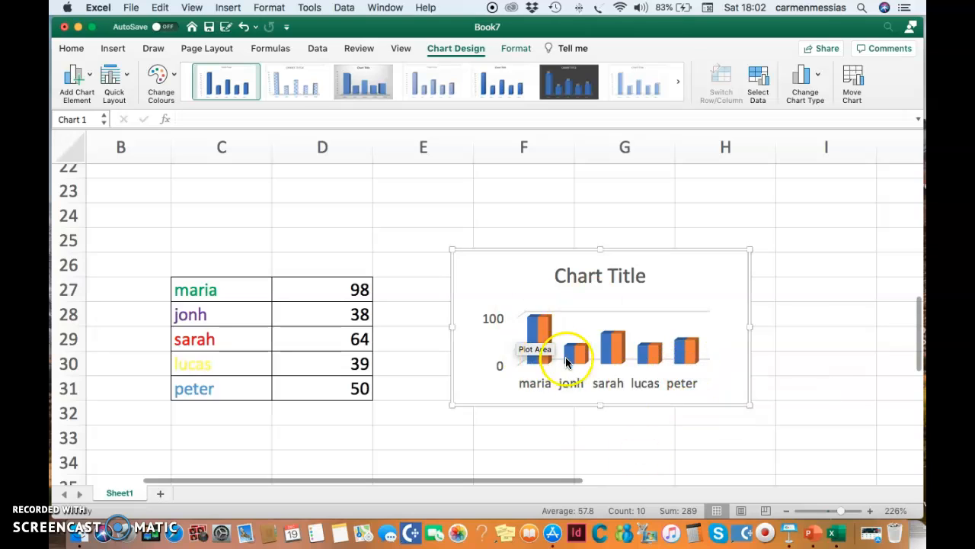
scroll(544, 396, down, 1)
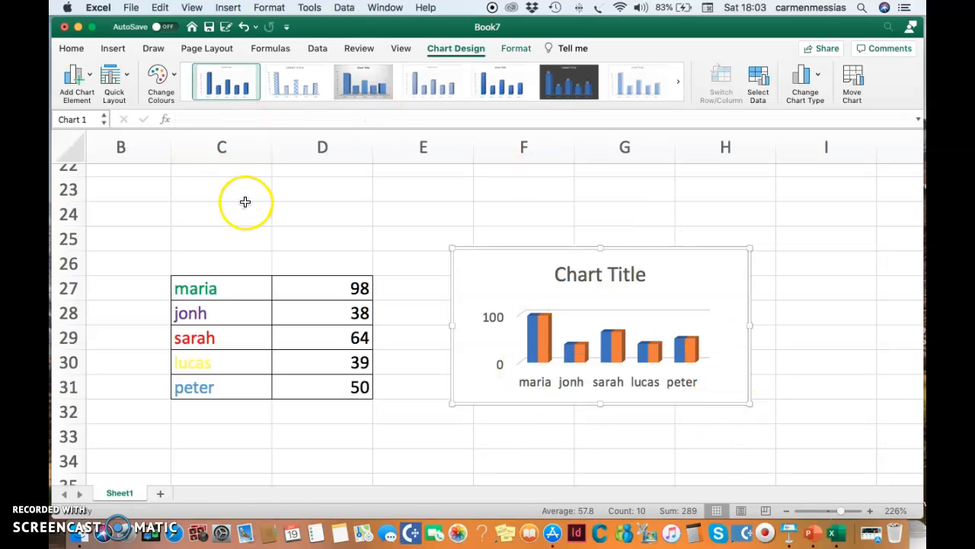
click(133, 7)
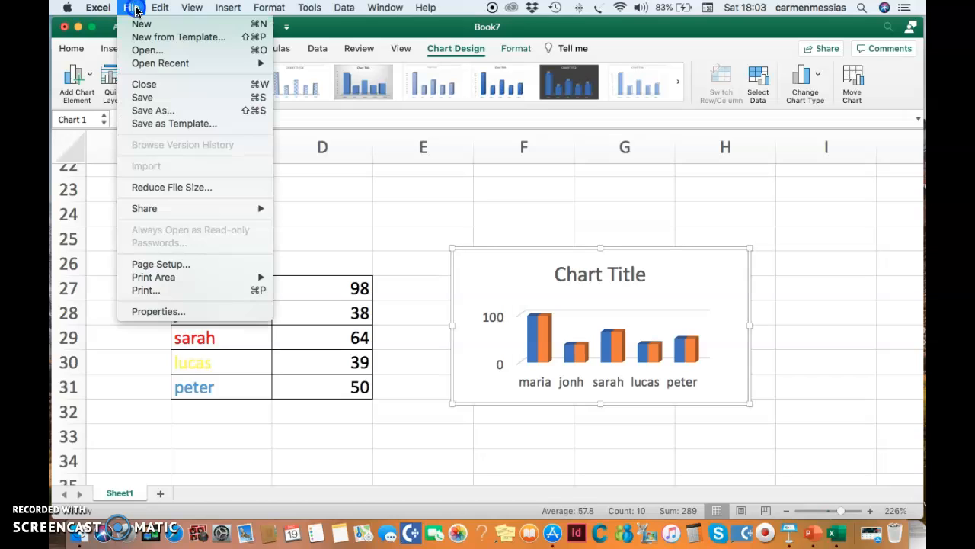
click(156, 110)
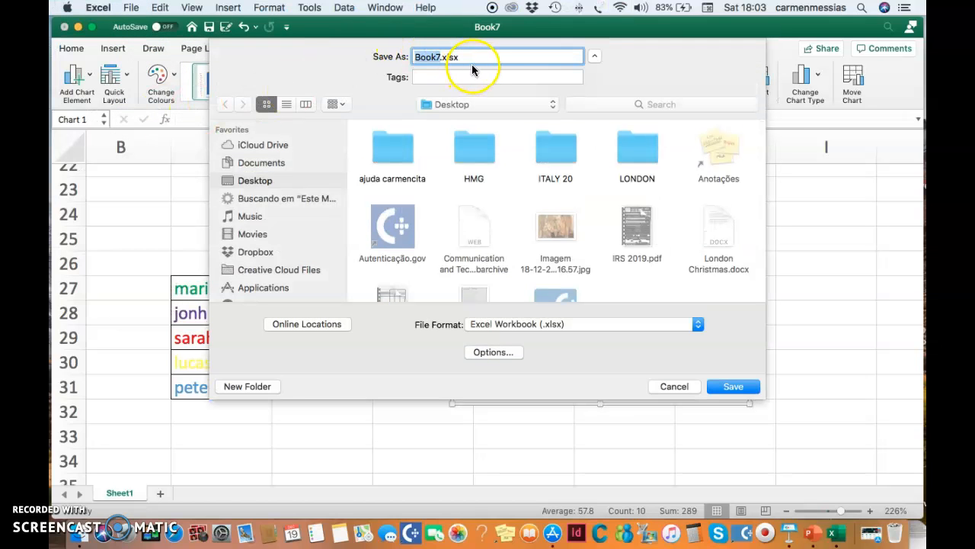
click(472, 59)
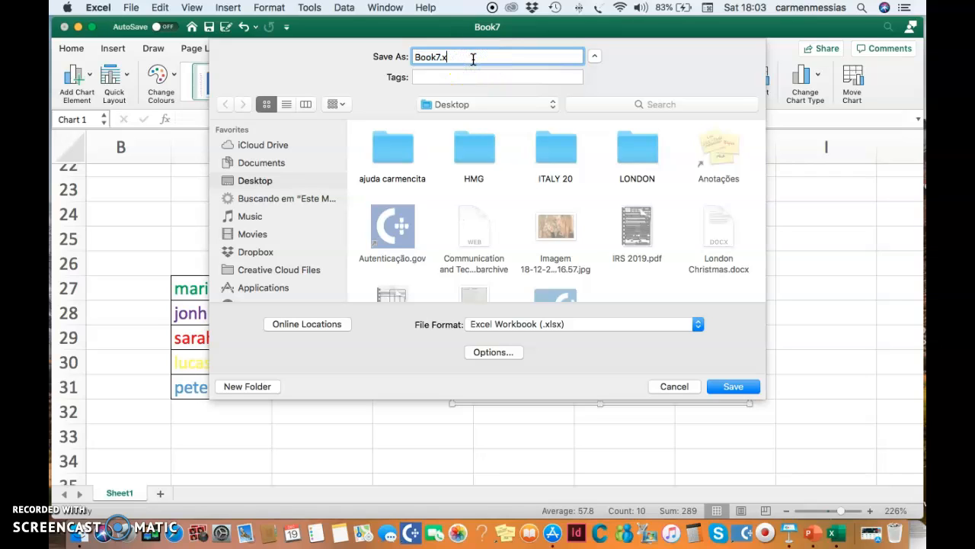
key(BackSpace)
key(BackSpace)
key(BackSpace)
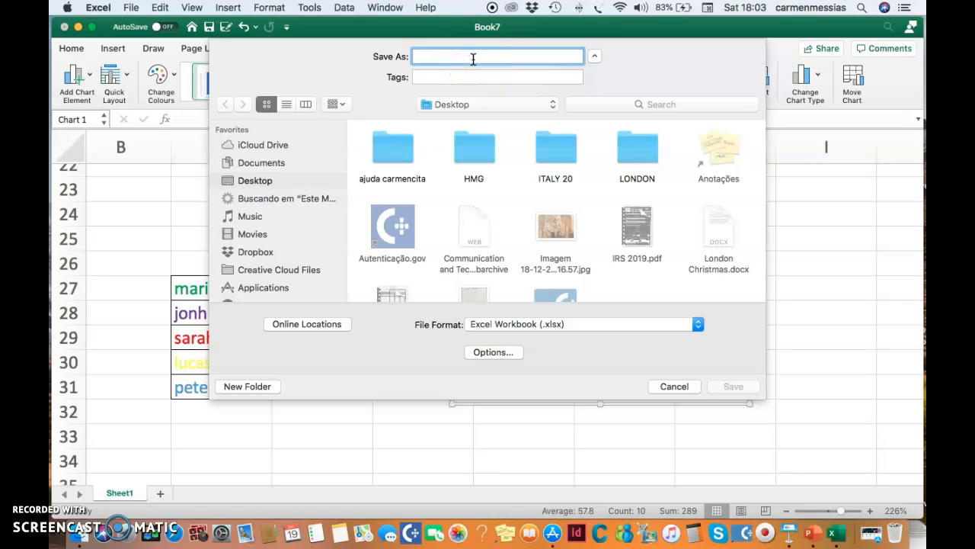
text(task2 video3)
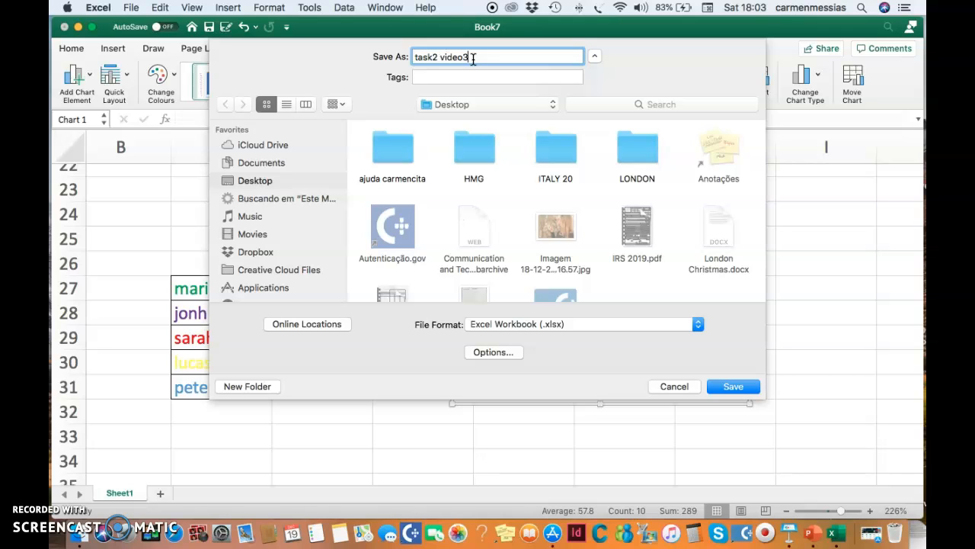
click(464, 108)
click(731, 387)
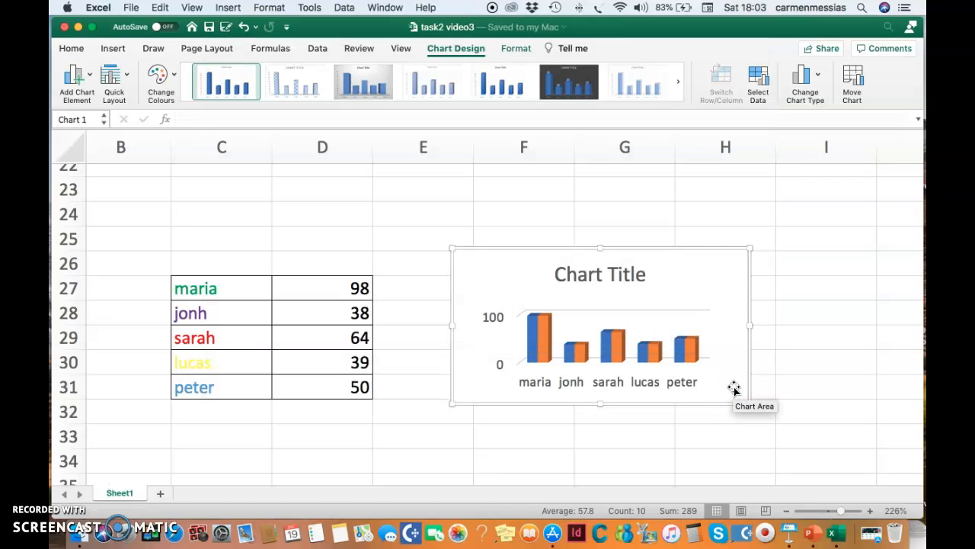
click(65, 28)
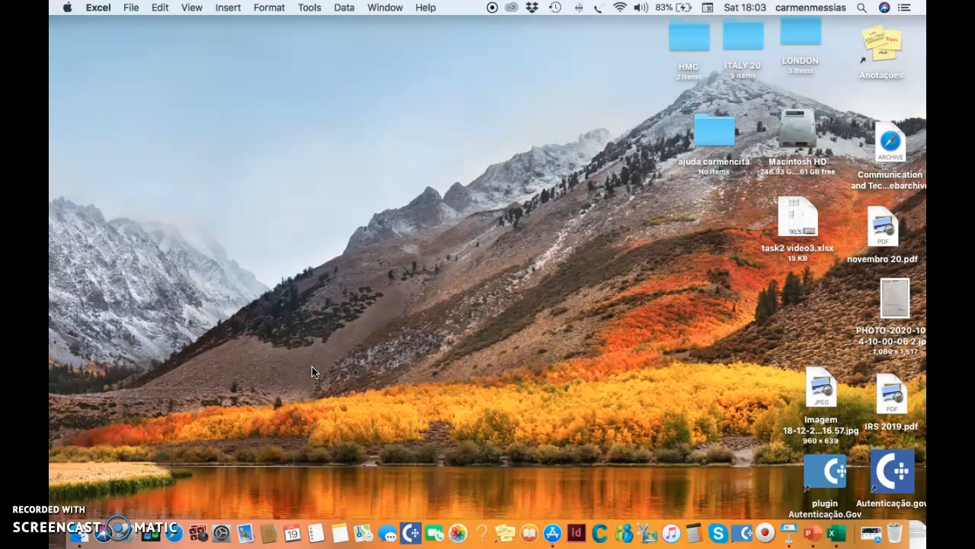
Step: Switch to Safari and open the christredeemer.ac.uk website from the address bar suggestions
click(174, 525)
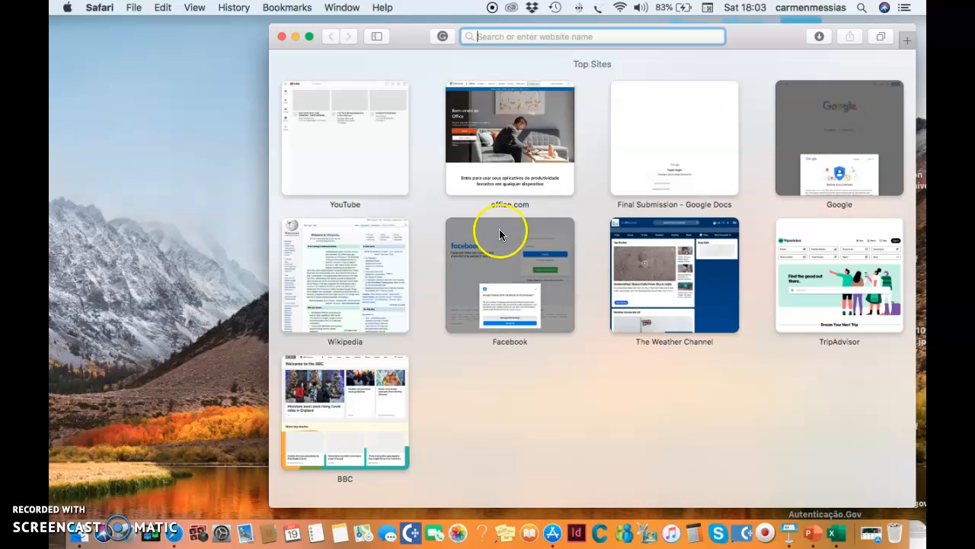
click(518, 37)
text(christredeemer.ac.uk)
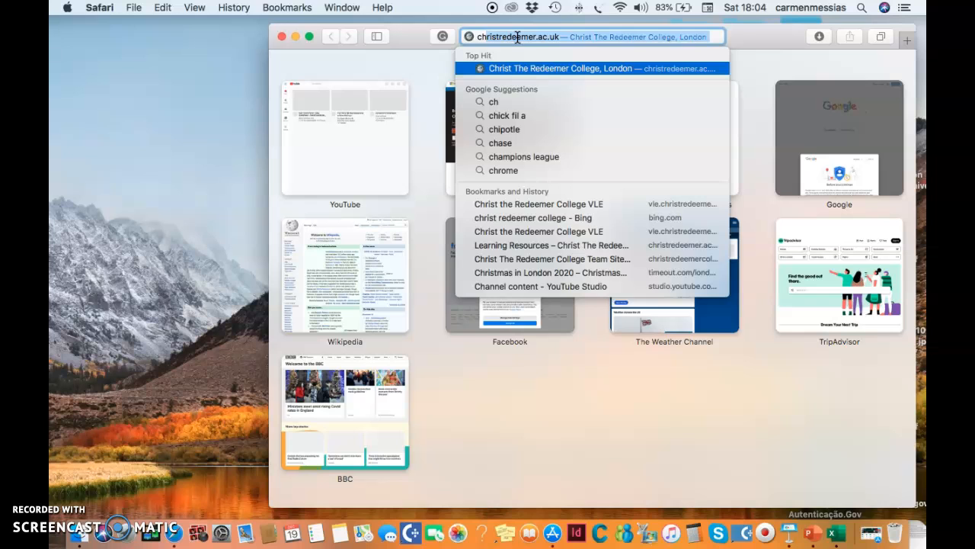
key(Return)
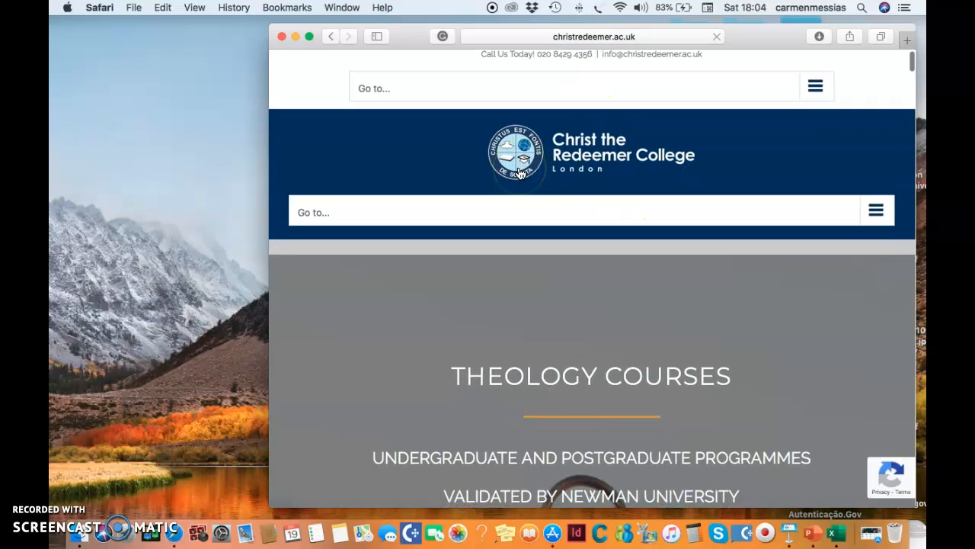
Step: Open the college site's Resources menu and go to the learning resources page
click(875, 220)
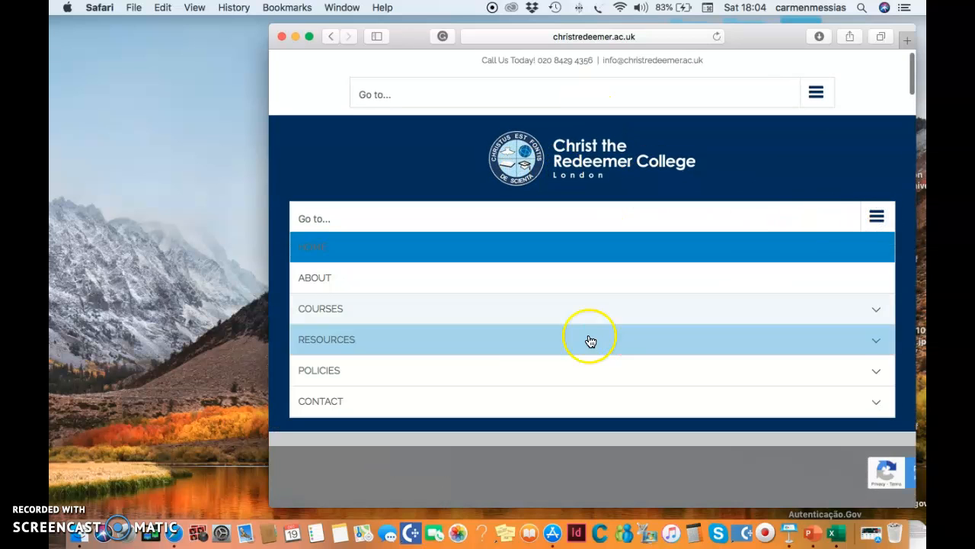
click(470, 343)
click(728, 330)
scroll(734, 334, down, 1)
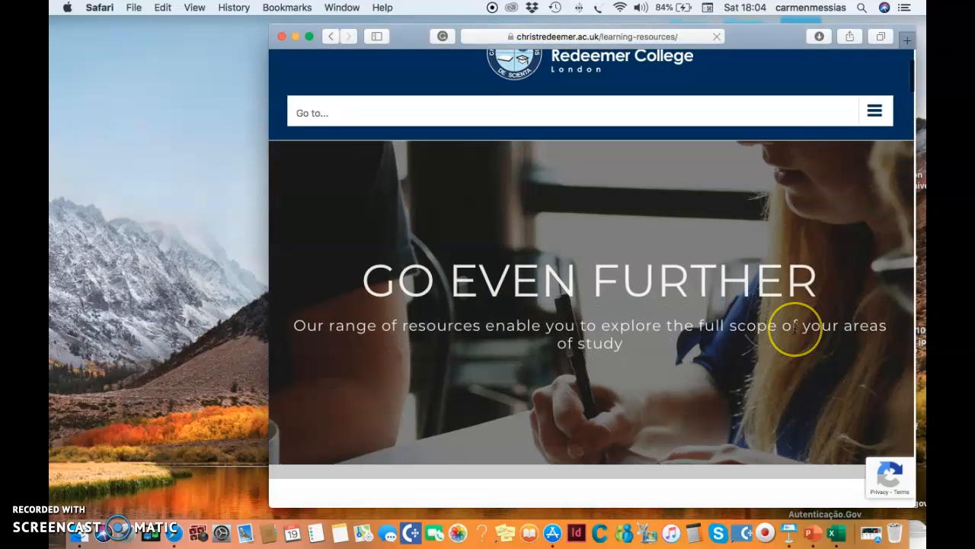
scroll(794, 327, down, 5)
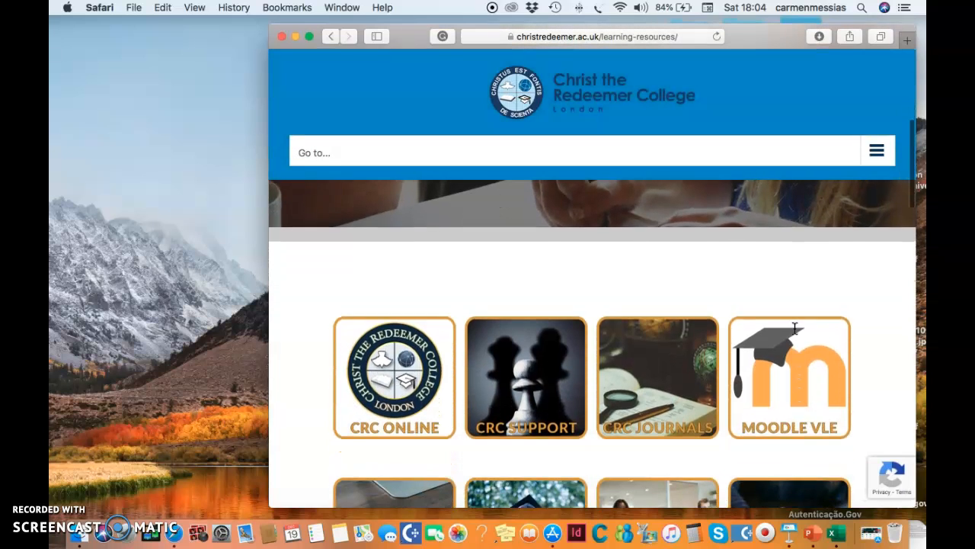
Step: Open the Moodle VLE and switch the browser window to full screen
click(811, 397)
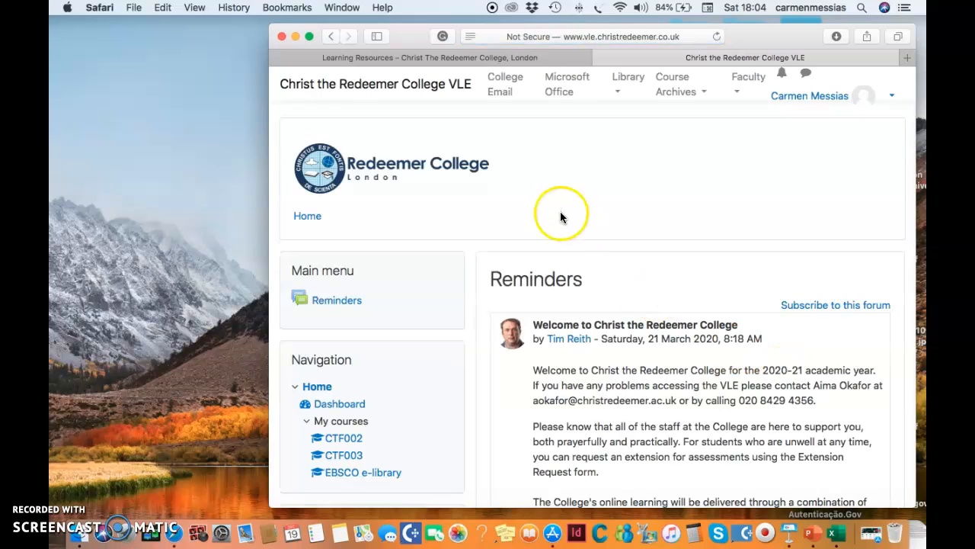
scroll(619, 250, down, 3)
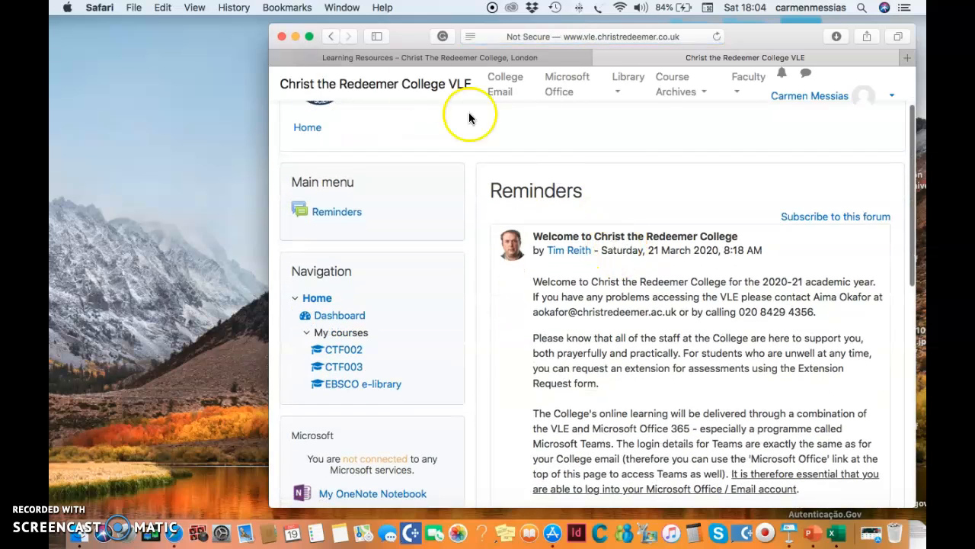
click(309, 36)
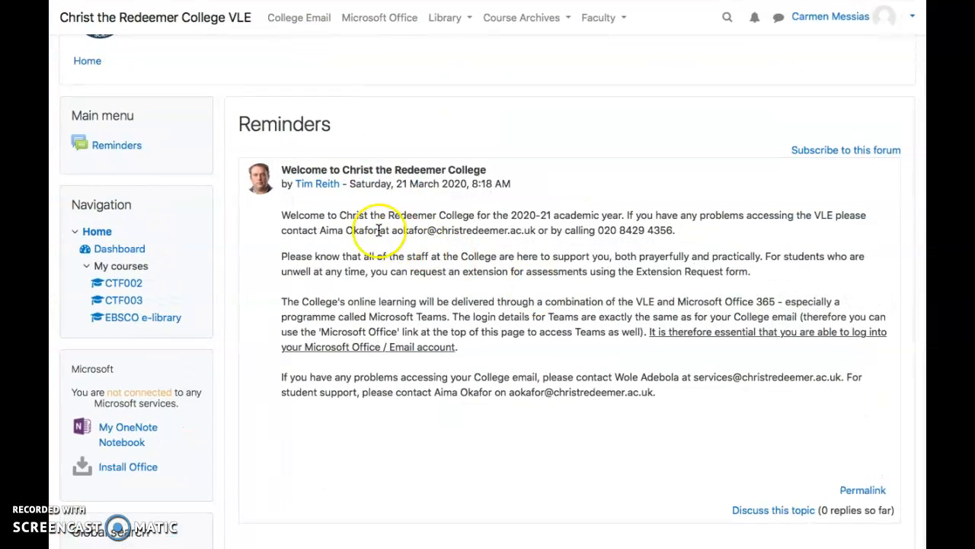
Step: Open the CTF002 course and its Assignment Submission by 18/12/2020 page
click(123, 284)
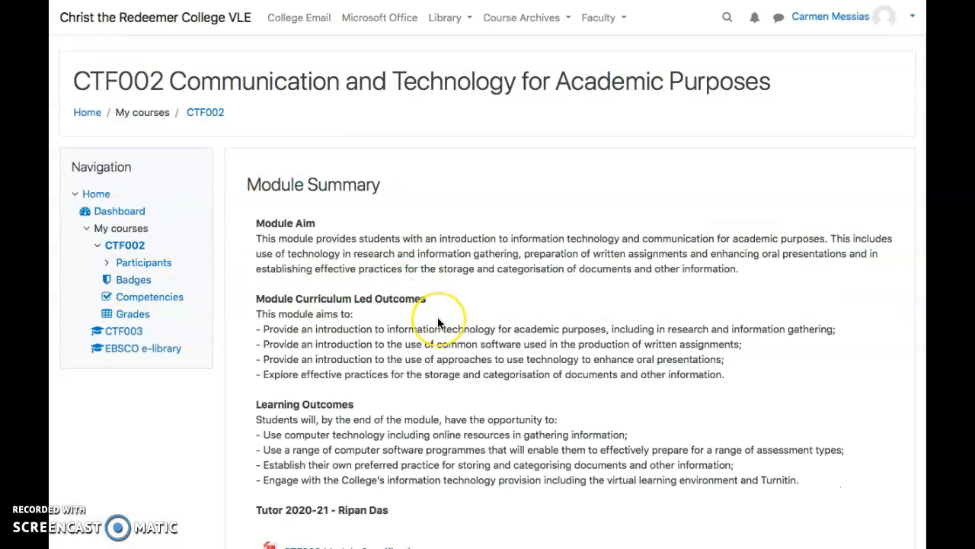
scroll(437, 320, down, 6)
scroll(438, 323, down, 3)
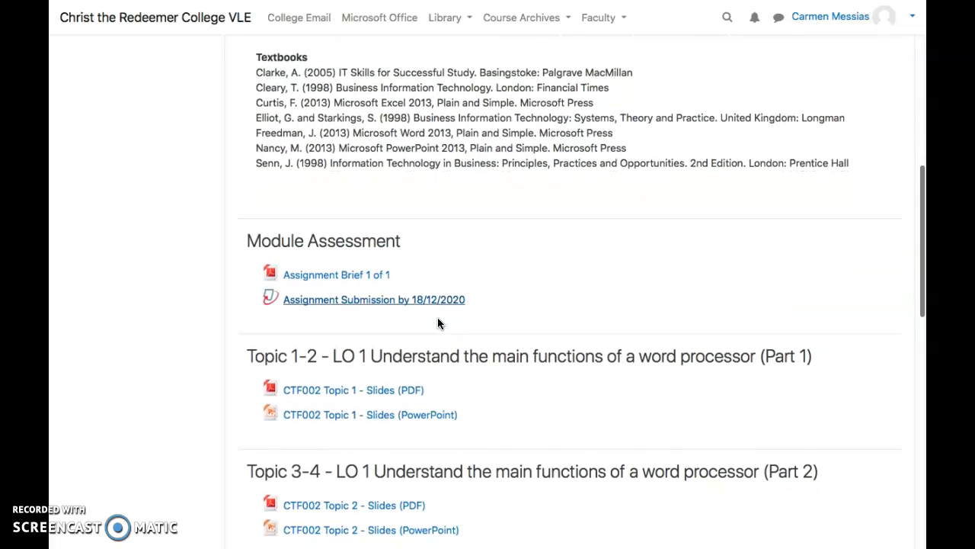
click(375, 284)
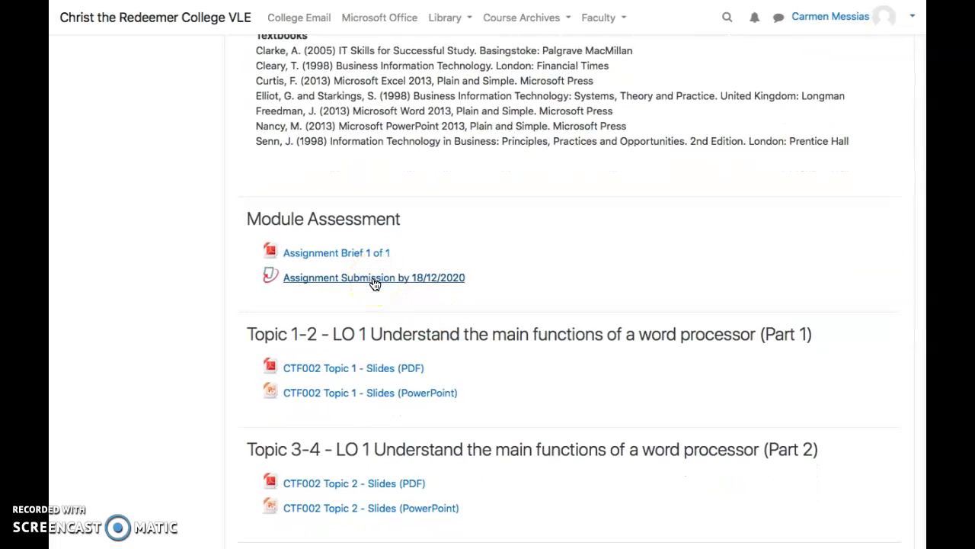
click(376, 282)
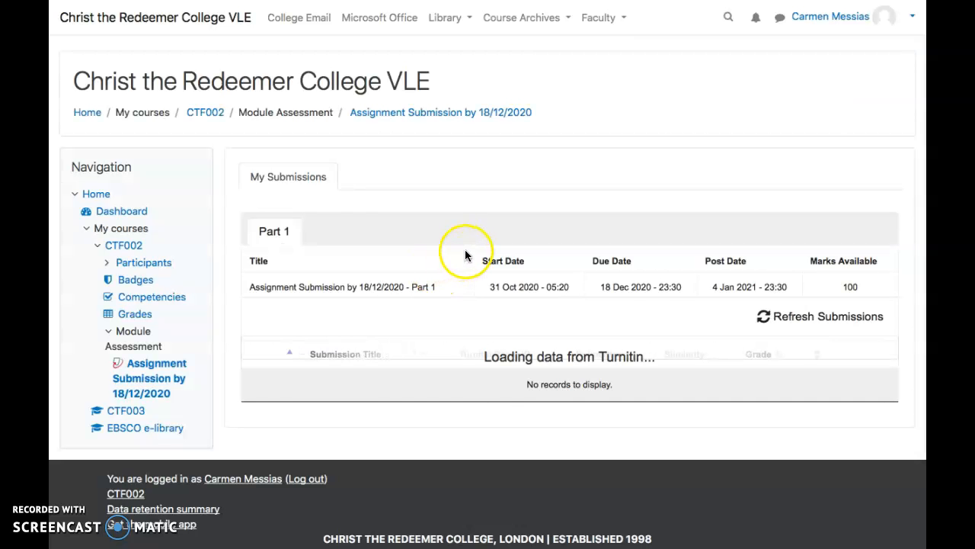
Step: Close the browser sidebar and exit full-screen view
mouse_move(86, 1)
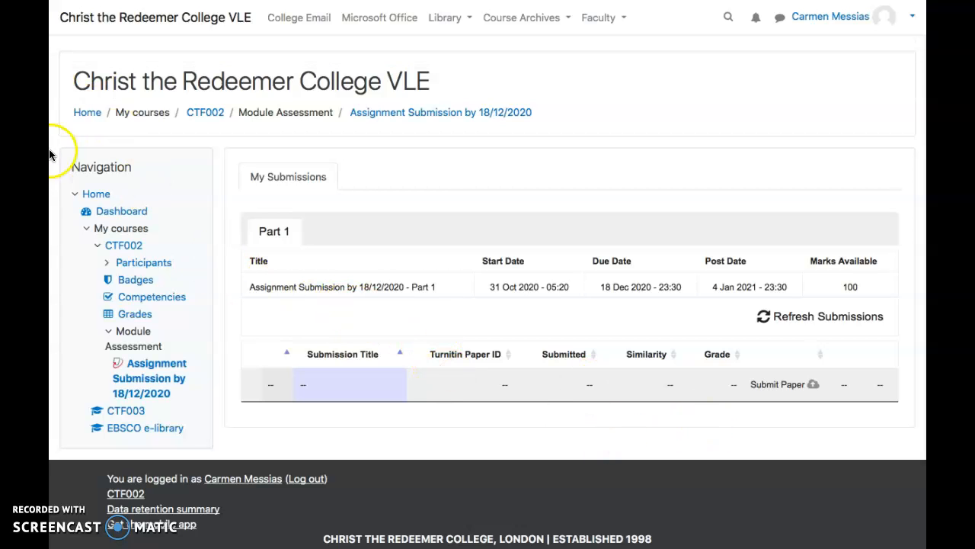
mouse_move(64, 146)
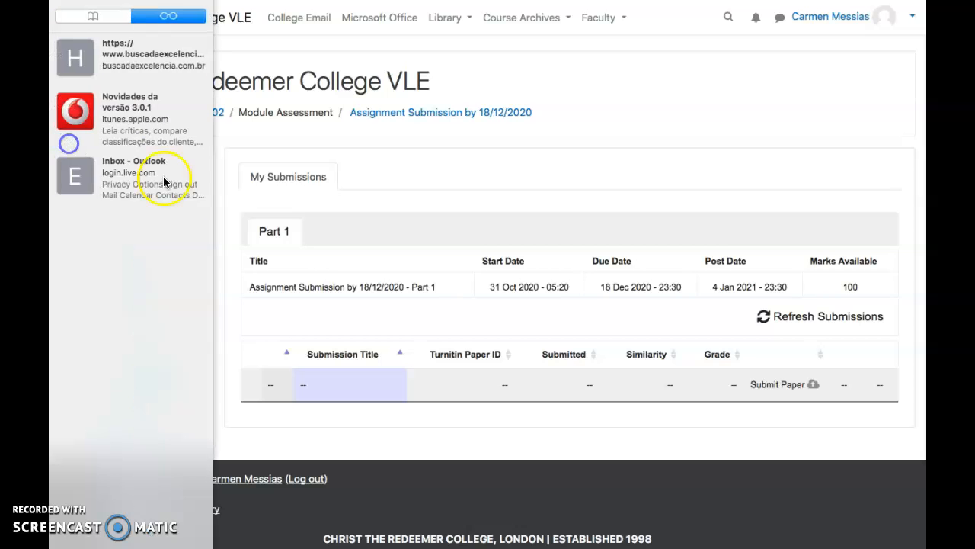
click(539, 173)
mouse_move(51, 24)
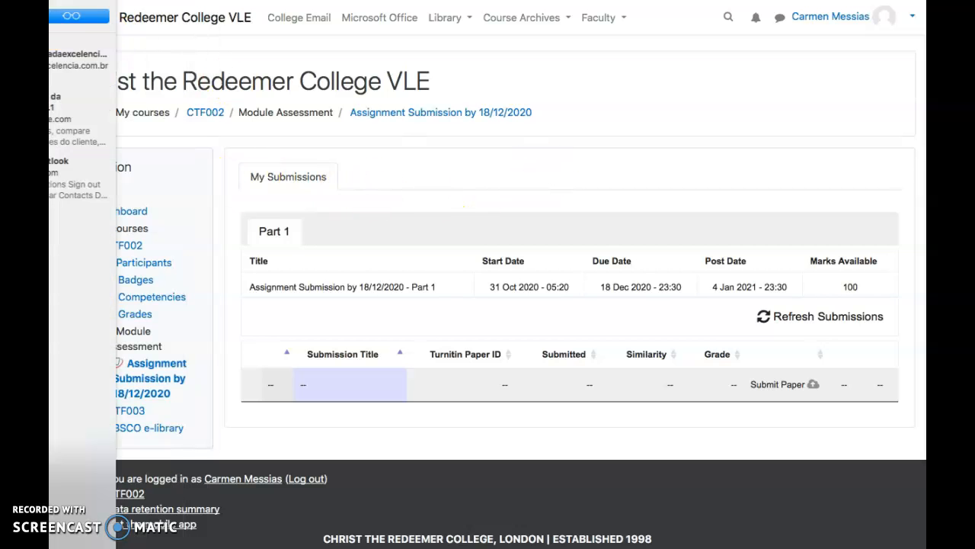
click(89, 28)
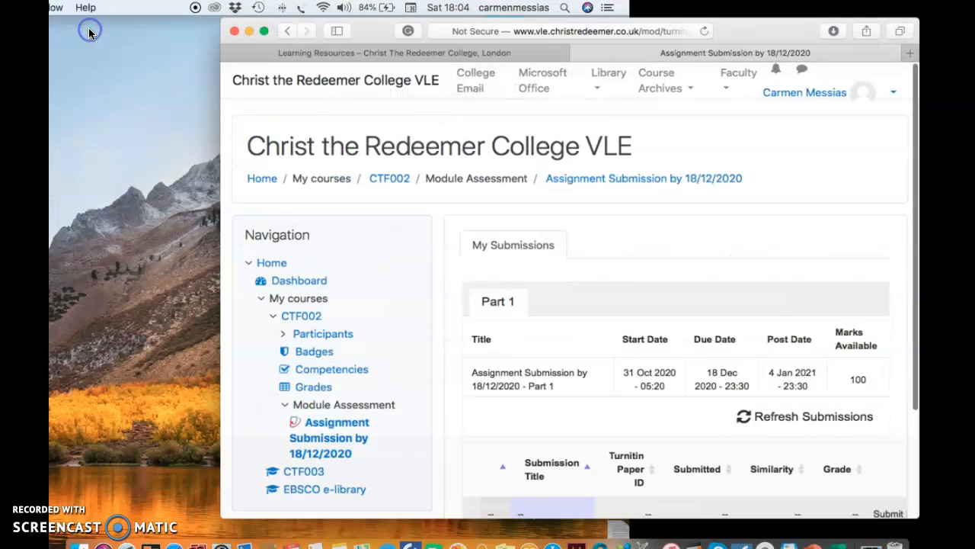
Step: Move and narrow the browser window toward the right of the desktop, then minimize it
click(282, 193)
drag(282, 193, 414, 216)
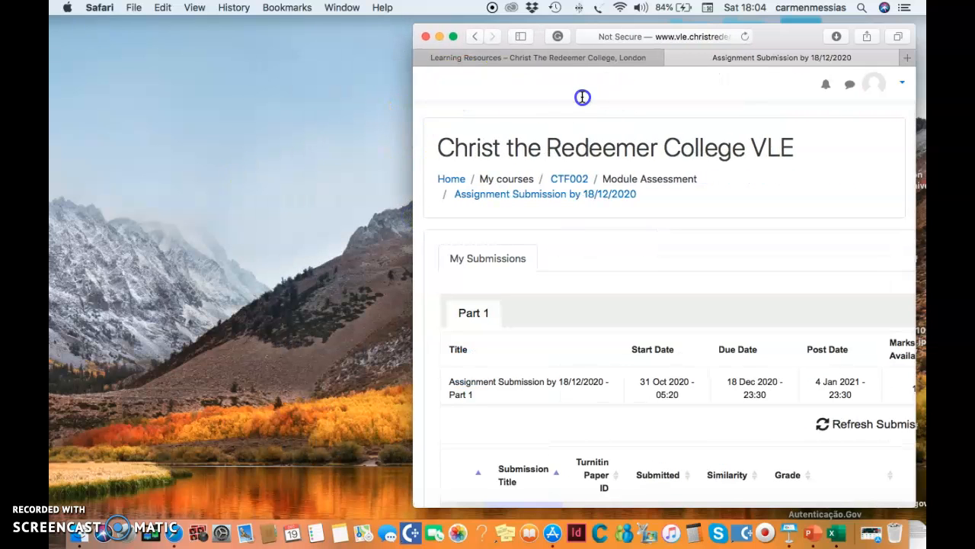
drag(557, 97, 420, 130)
mouse_move(412, 241)
mouse_down()
mouse_move(159, 203)
mouse_move(405, 251)
mouse_up()
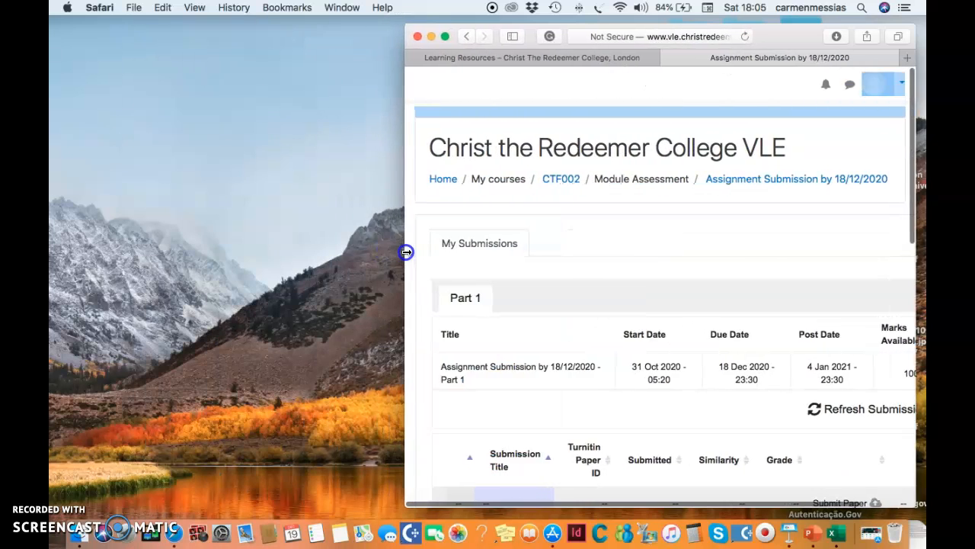
click(406, 36)
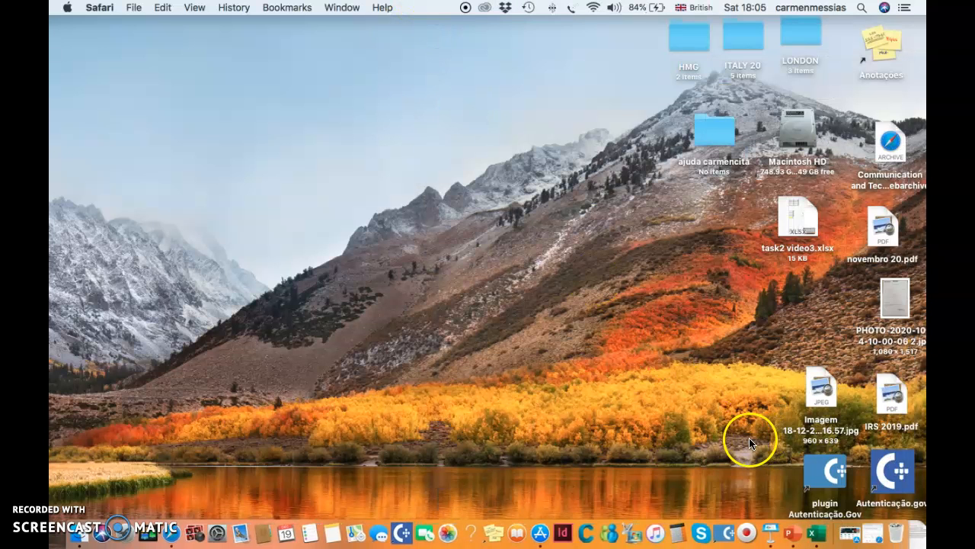
Step: Move the task2 video3.xlsx file to the left of the desktop and restore the browser window beside it
drag(794, 218, 102, 175)
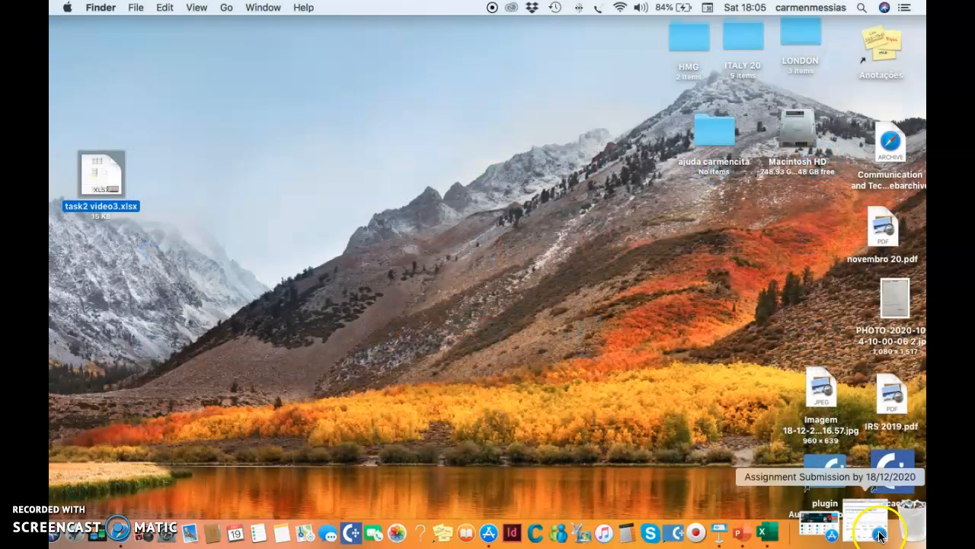
click(885, 532)
drag(413, 69, 250, 61)
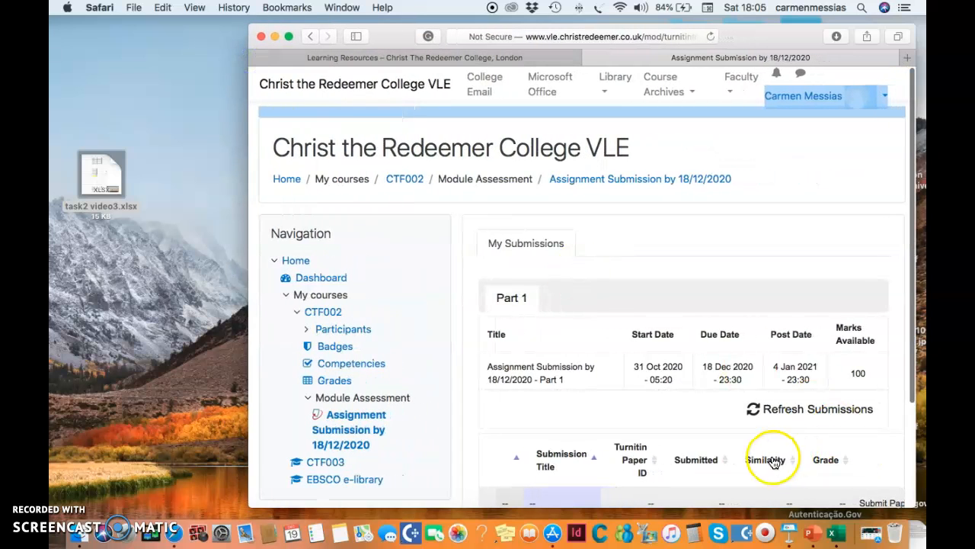
scroll(802, 439, down, 5)
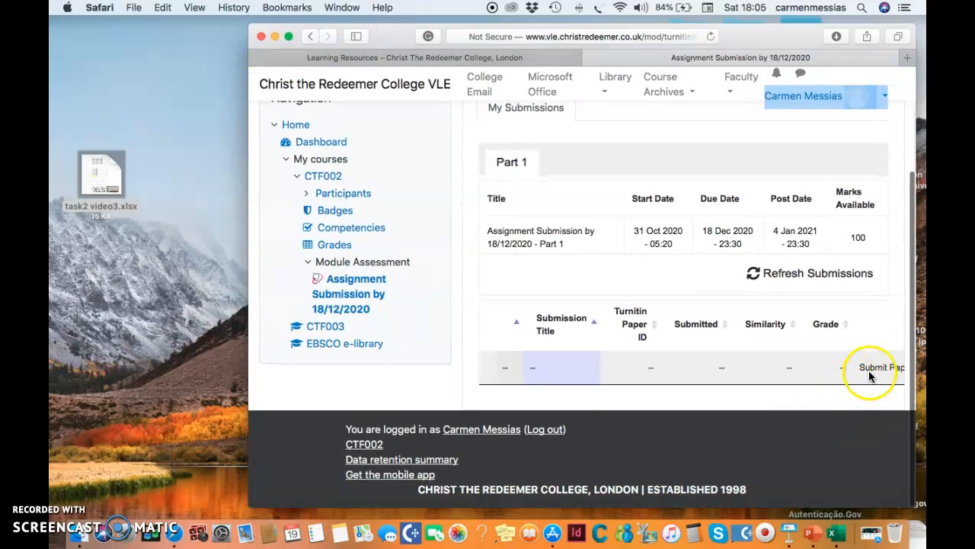
Step: Open the Submit Paper form and drop task2 video3.xlsx into the file-to-submit area
click(878, 368)
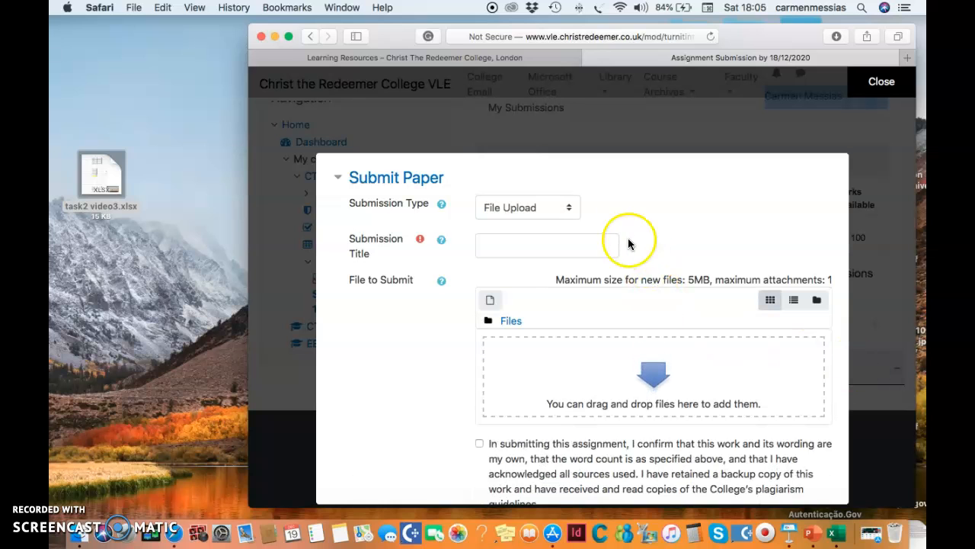
drag(99, 167, 579, 360)
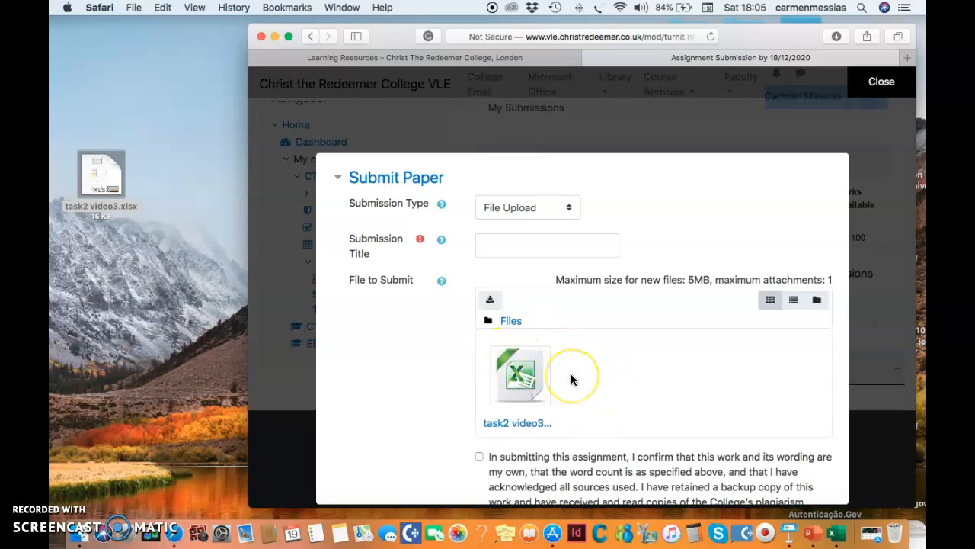
scroll(572, 379, down, 3)
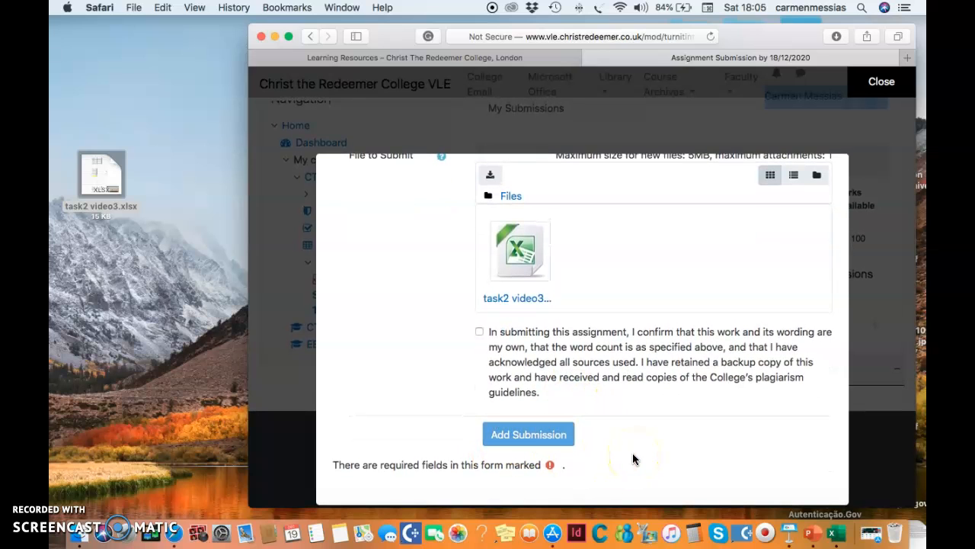
scroll(633, 457, up, 3)
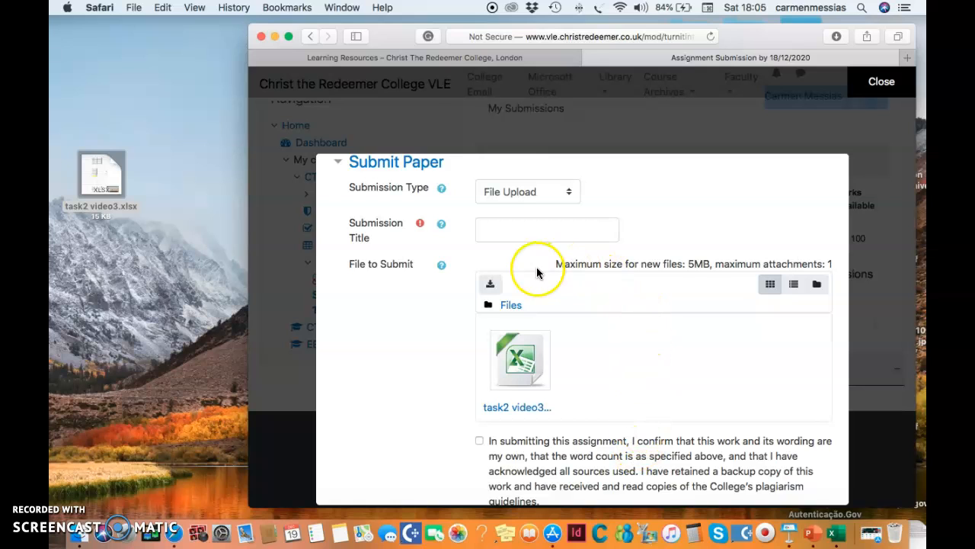
Step: Close the Submit Paper form without submitting and close the browser window
click(876, 81)
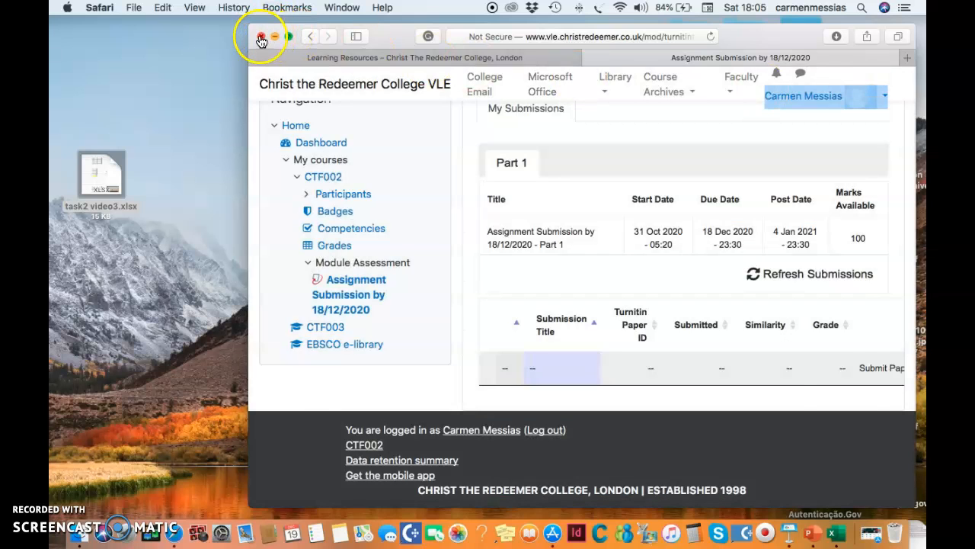
click(273, 38)
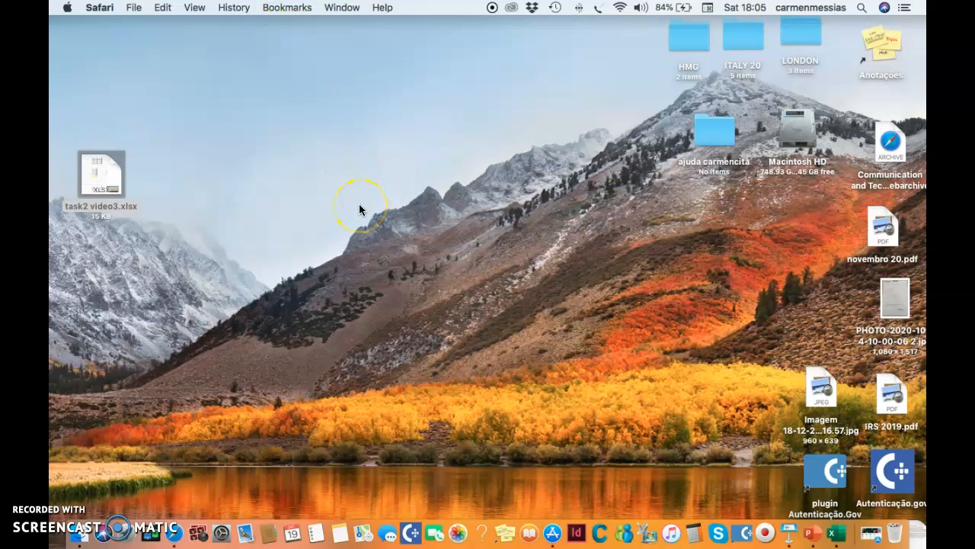